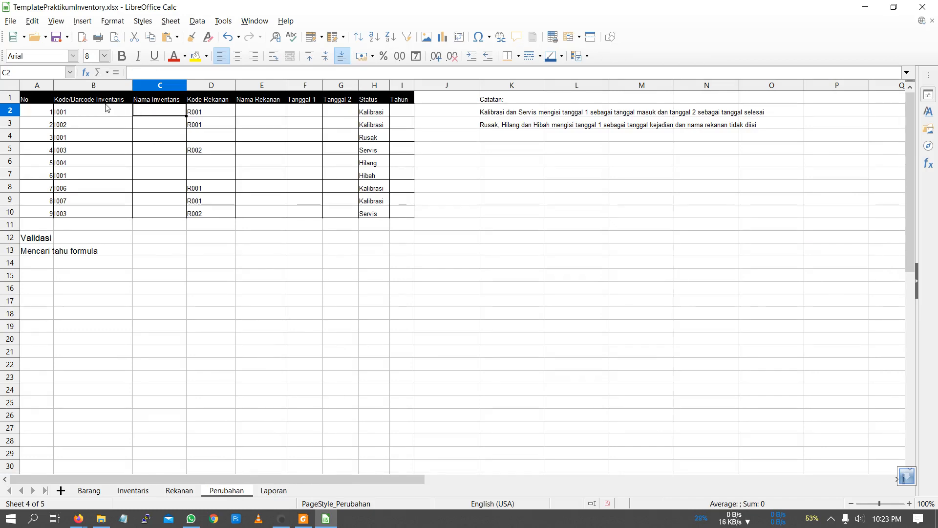
- Enter the note "vertikal" in cell A11, directly below the table on the Inventaris sheet
{"action": "left_click", "coordinate": [90, 116]}
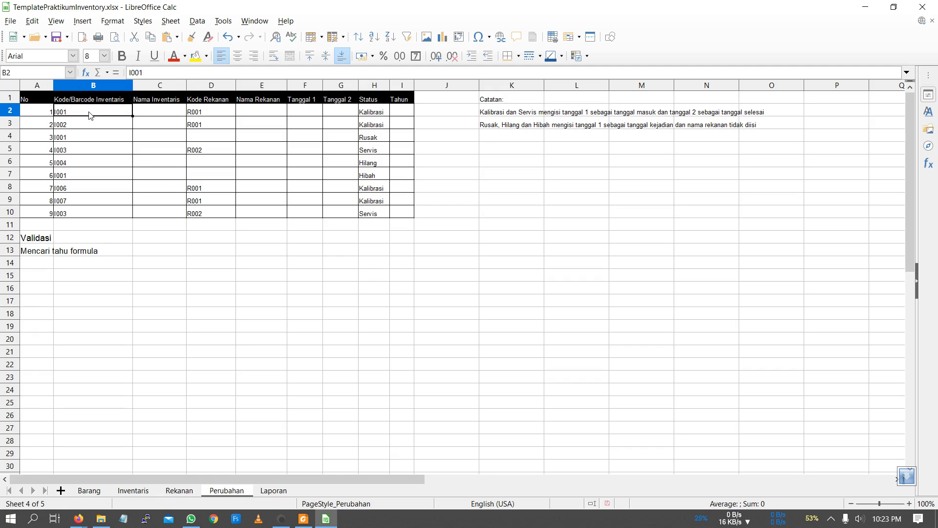
{"action": "left_click", "coordinate": [133, 491]}
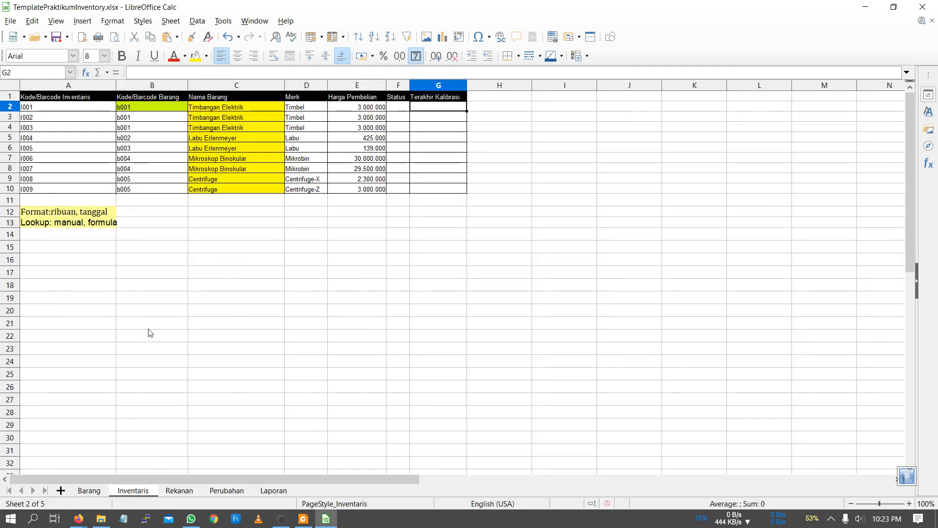
{"action": "left_click", "coordinate": [82, 200]}
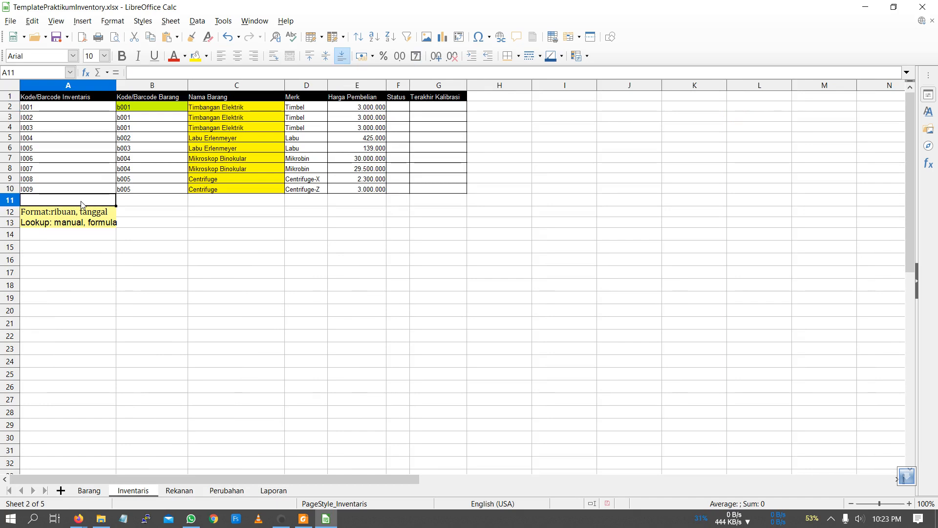
{"action": "type", "text": "verti"}
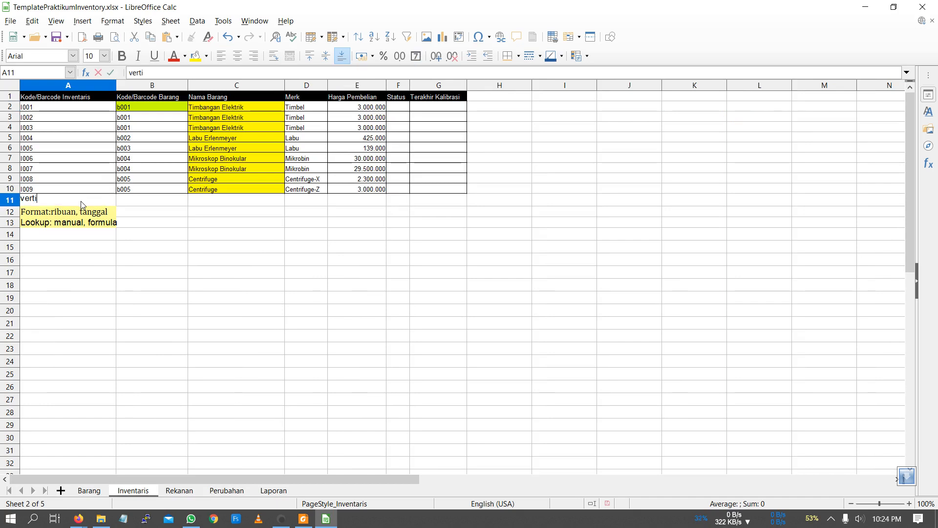
{"action": "type", "text": "kal"}
{"action": "key", "text": "Return"}
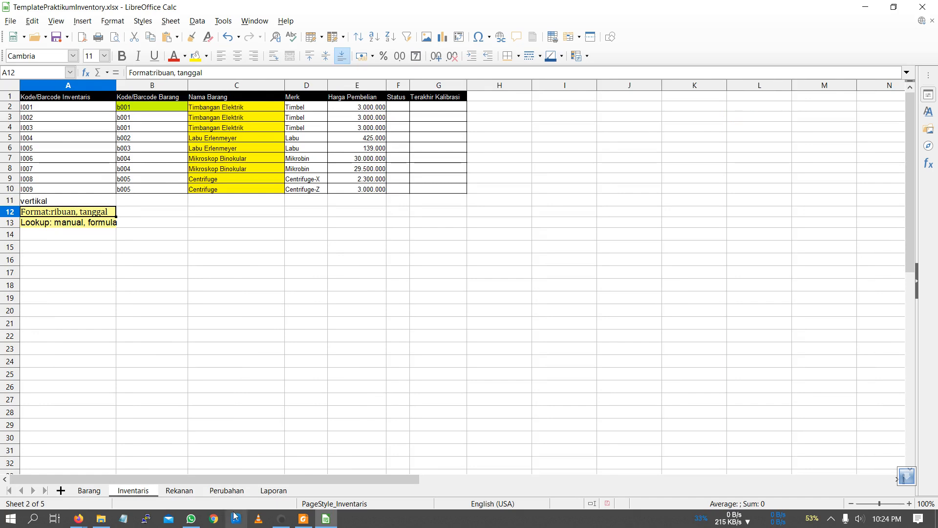
- Start a VLOOKUP function in cell C2 of the Perubahan sheet with B2 as the search criterion
{"action": "left_click", "coordinate": [230, 491]}
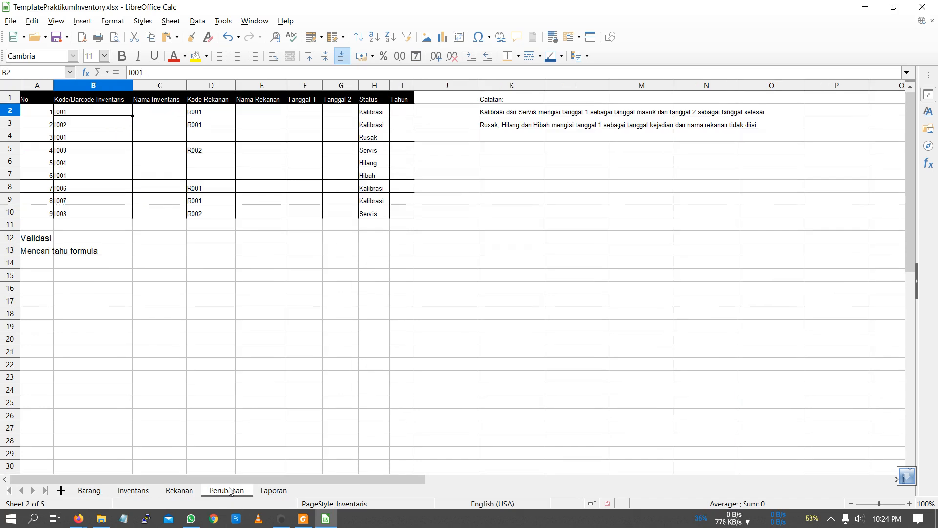
{"action": "left_click", "coordinate": [169, 110]}
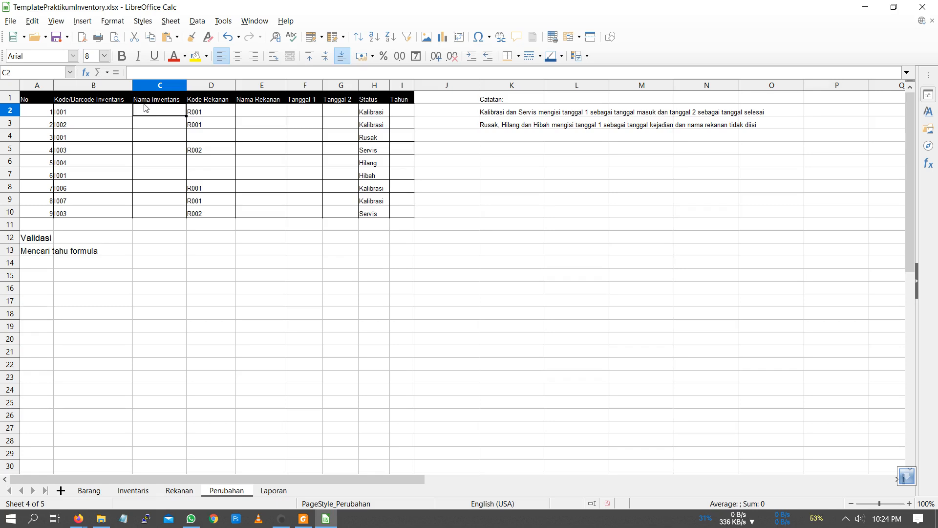
{"action": "left_click", "coordinate": [86, 73]}
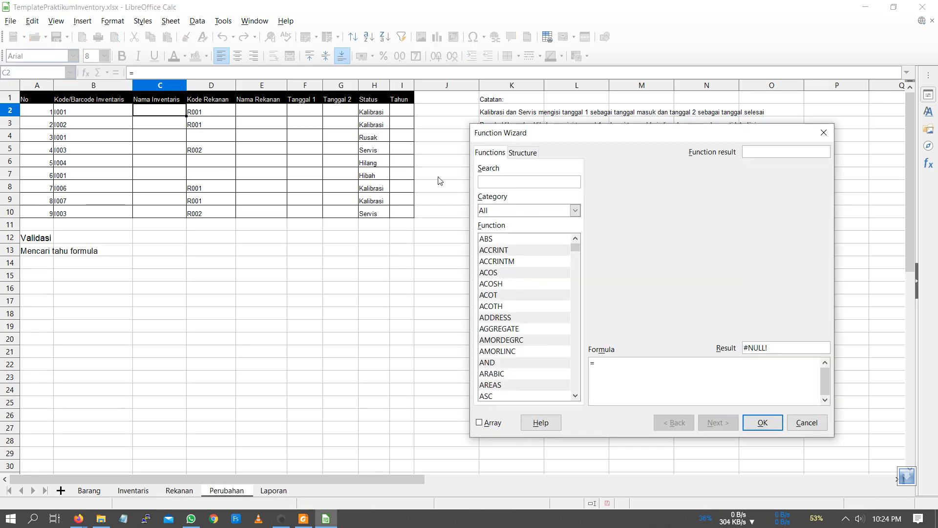
{"action": "type", "text": "vl"}
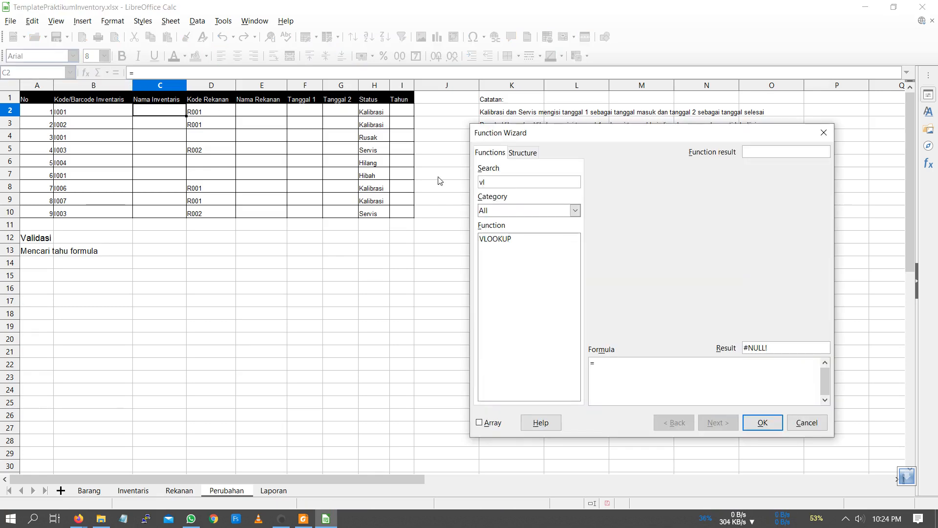
{"action": "double_click", "coordinate": [496, 239]}
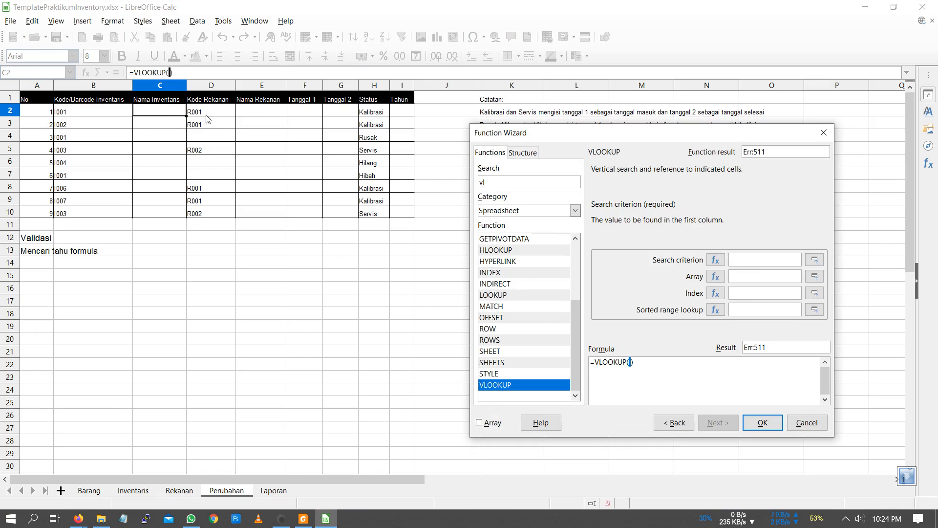
{"action": "left_click", "coordinate": [68, 111]}
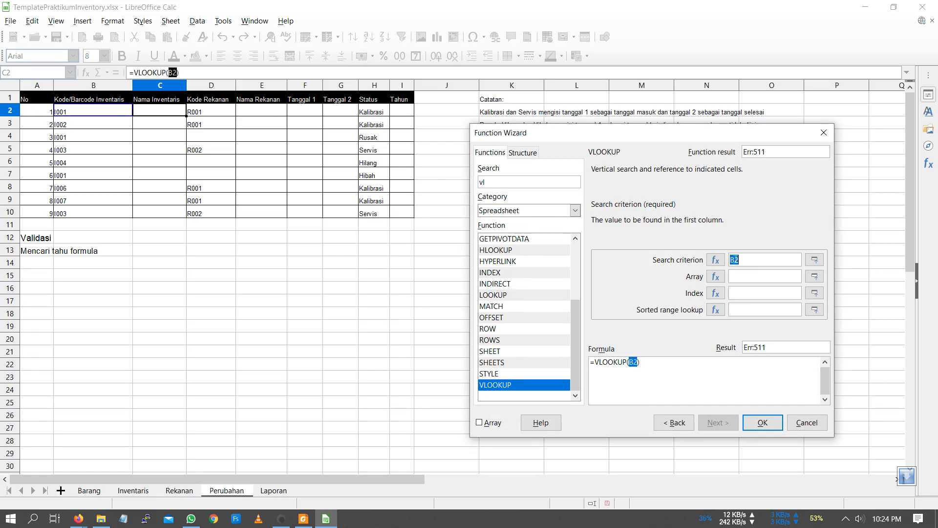
- Set the VLOOKUP array to A2:G10 on the Inventaris sheet and make it absolute as Inventaris!$A$2:$G$10
{"action": "left_click", "coordinate": [741, 276]}
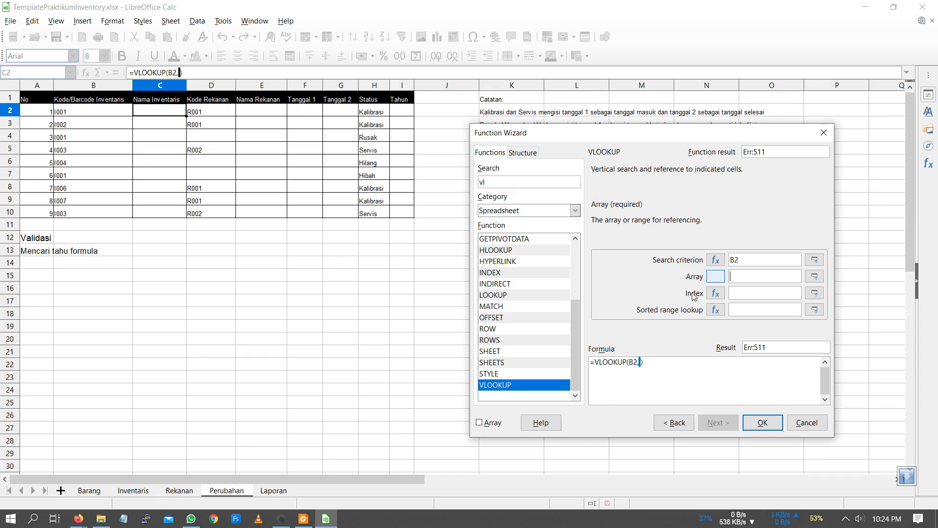
{"action": "left_click", "coordinate": [133, 491]}
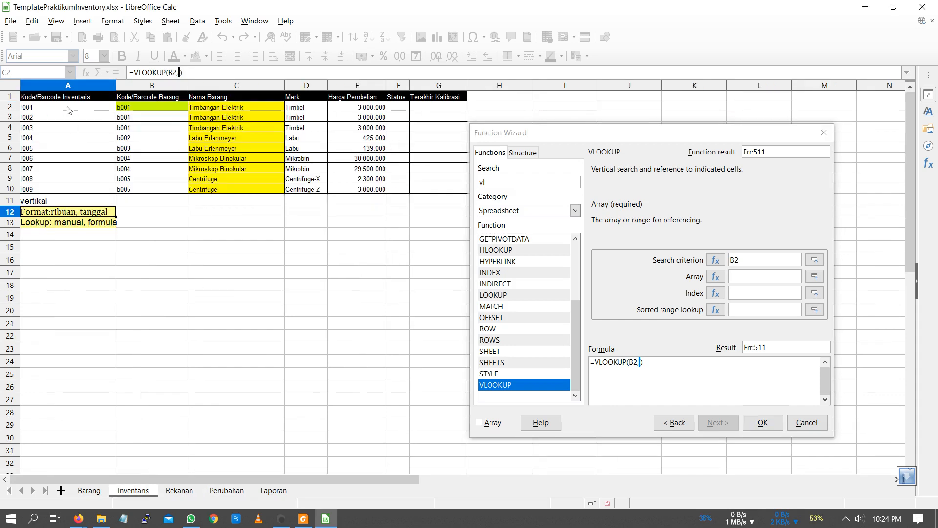
{"action": "left_click_drag", "start_coordinate": [68, 106], "coordinate": [442, 192]}
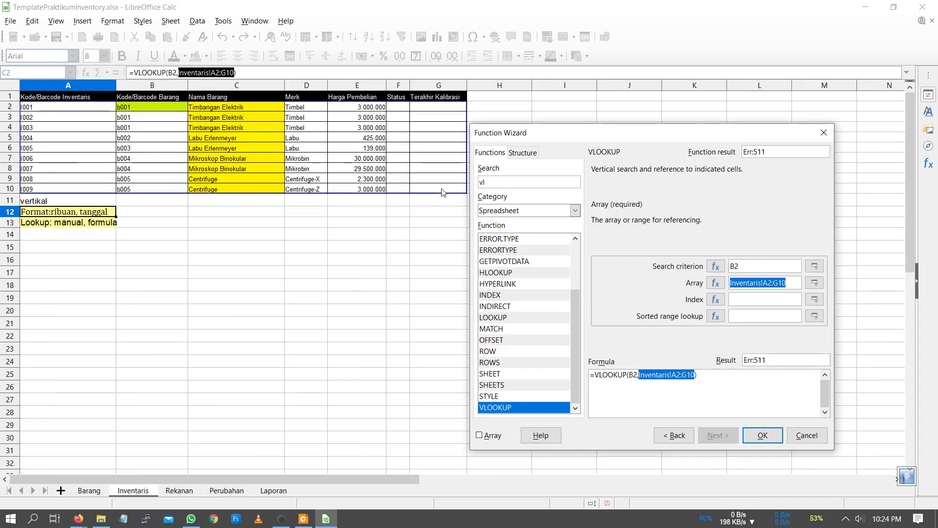
{"action": "left_click", "coordinate": [764, 282]}
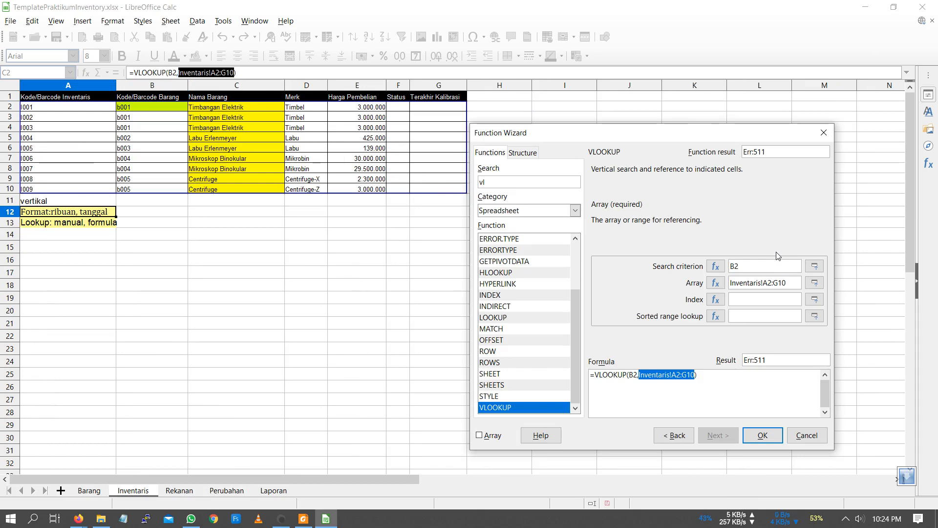
{"action": "type", "text": "$"}
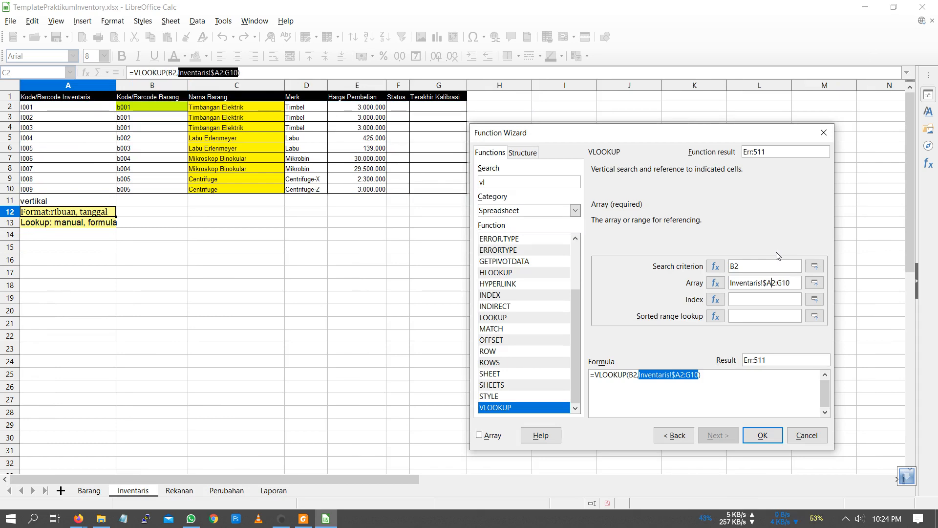
{"action": "key", "text": "Right"}
{"action": "type", "text": "$A$2:"}
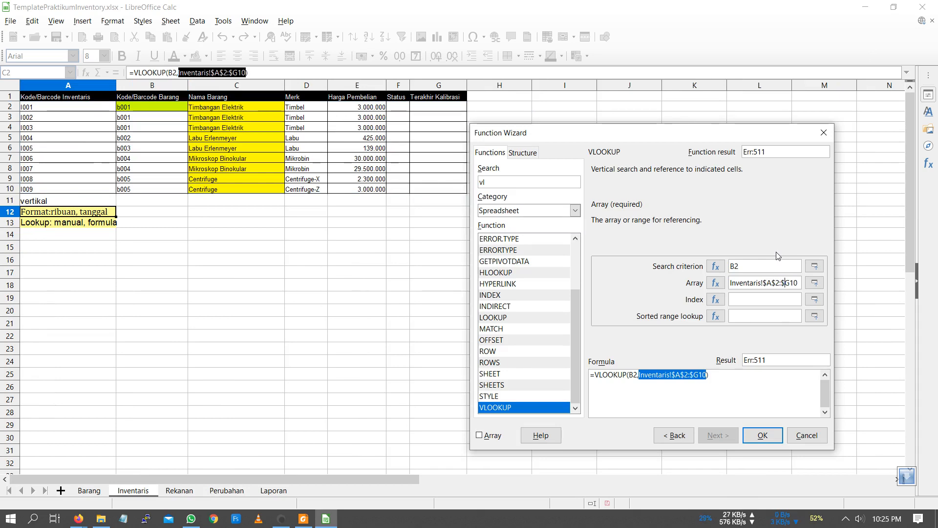
{"action": "type", "text": "$"}
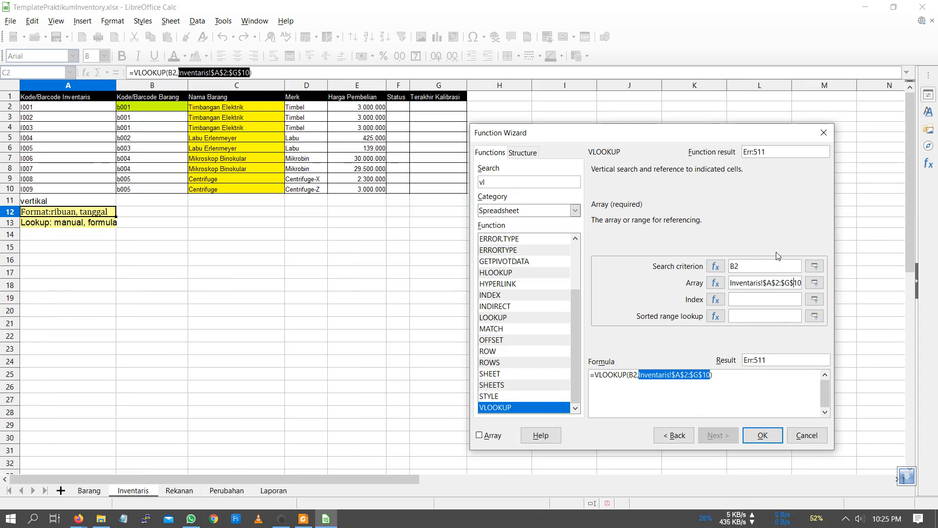
- Set the VLOOKUP column index to 3 and insert the finished formula into C2
{"action": "left_click", "coordinate": [765, 299]}
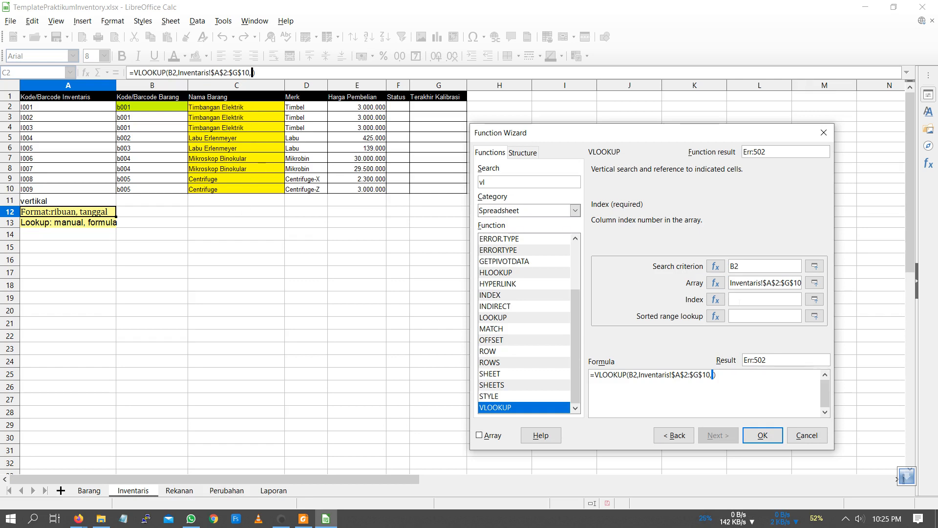
{"action": "type", "text": "3"}
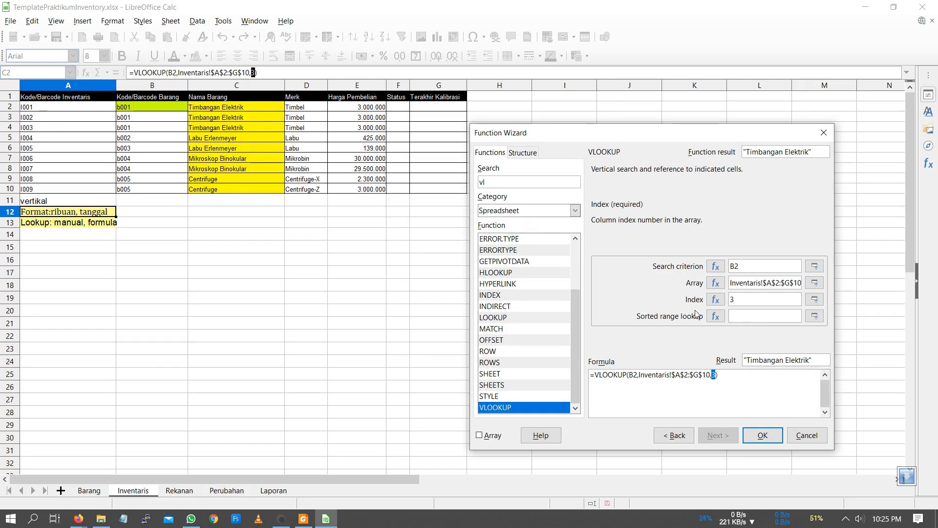
{"action": "left_click", "coordinate": [762, 435]}
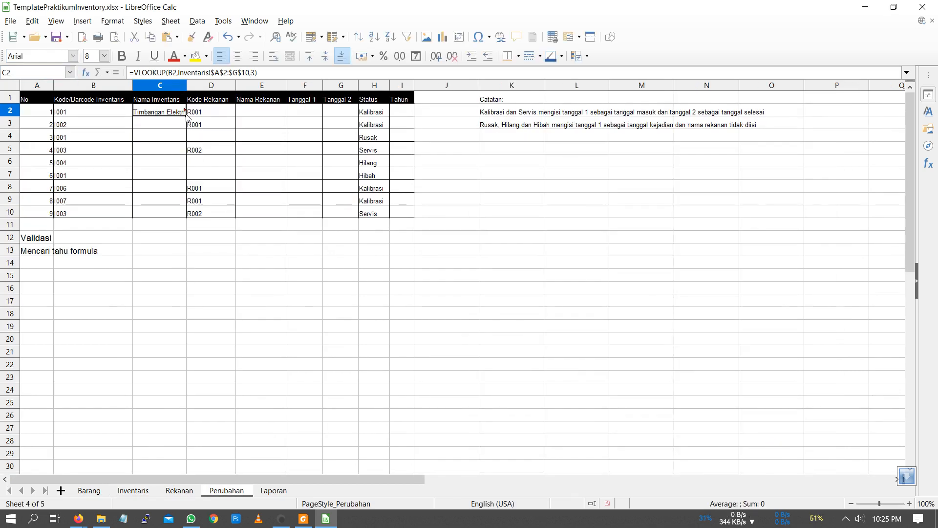
- Fill the C2 formula down through C10 and fit column C's width to its contents
{"action": "left_click_drag", "start_coordinate": [186, 117], "coordinate": [181, 216]}
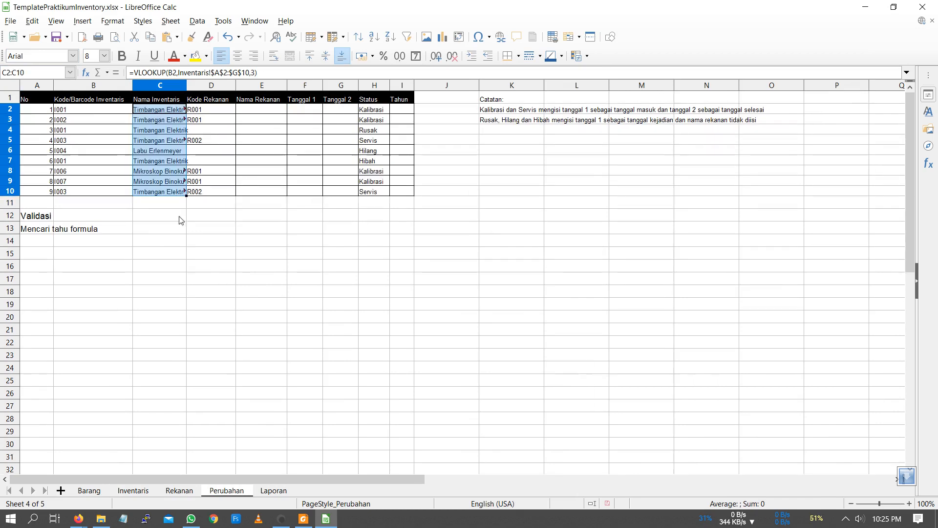
{"action": "double_click", "coordinate": [187, 86]}
{"action": "left_click", "coordinate": [272, 111]}
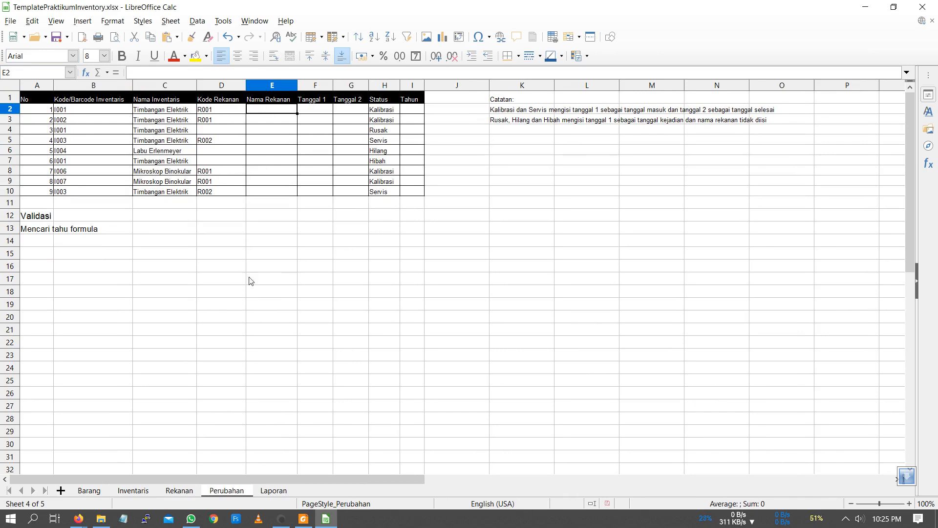
- Enter the note "horizontal" in cell B6, directly below the table on the Rekanan sheet
{"action": "left_click", "coordinate": [186, 490]}
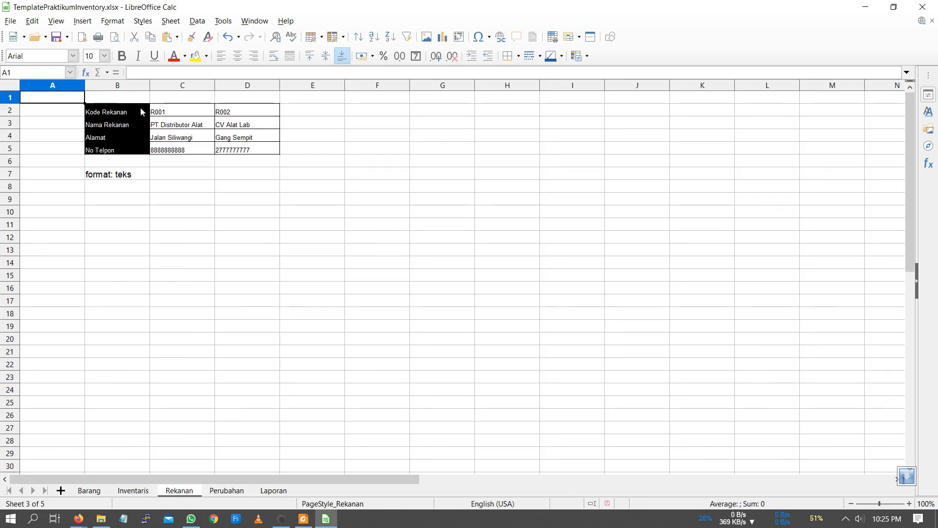
{"action": "left_click_drag", "start_coordinate": [141, 111], "coordinate": [238, 113]}
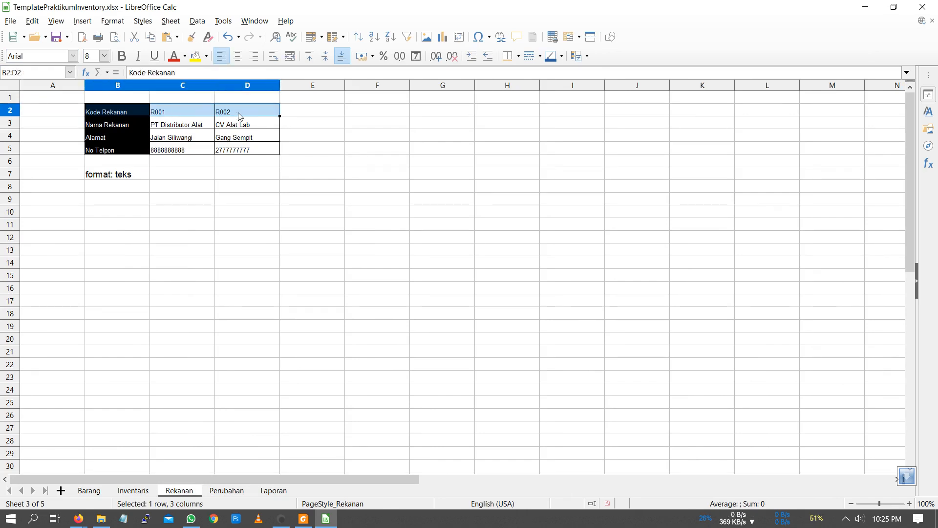
{"action": "left_click", "coordinate": [116, 161]}
{"action": "type", "text": "hor"}
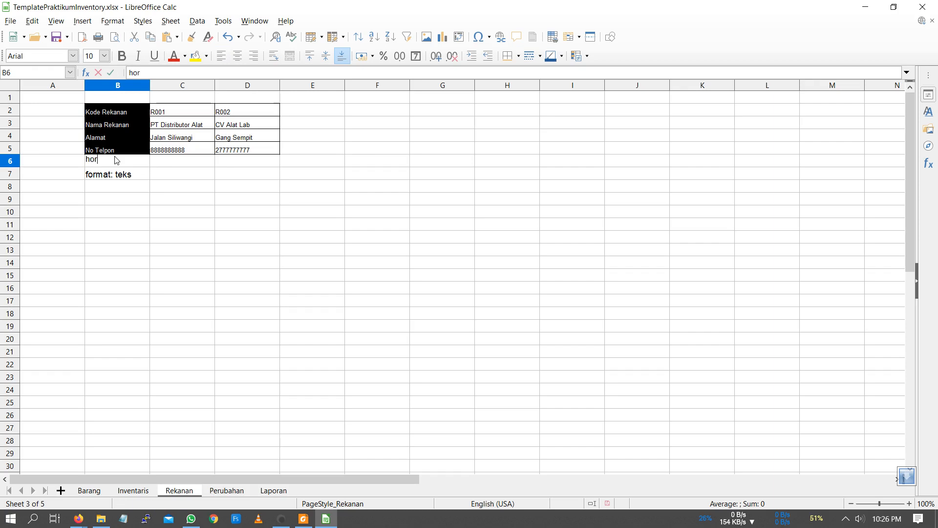
{"action": "type", "text": "izontal"}
{"action": "key", "text": "Return"}
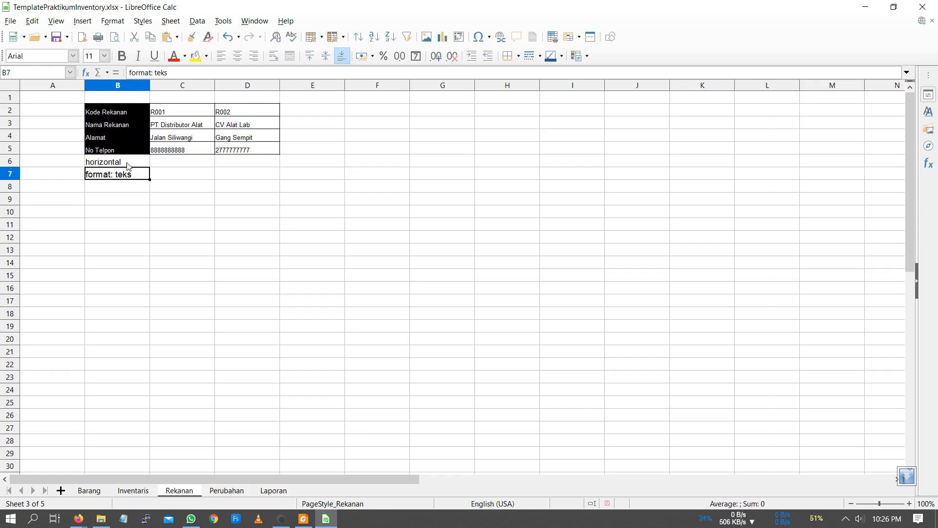
{"action": "left_click", "coordinate": [133, 167]}
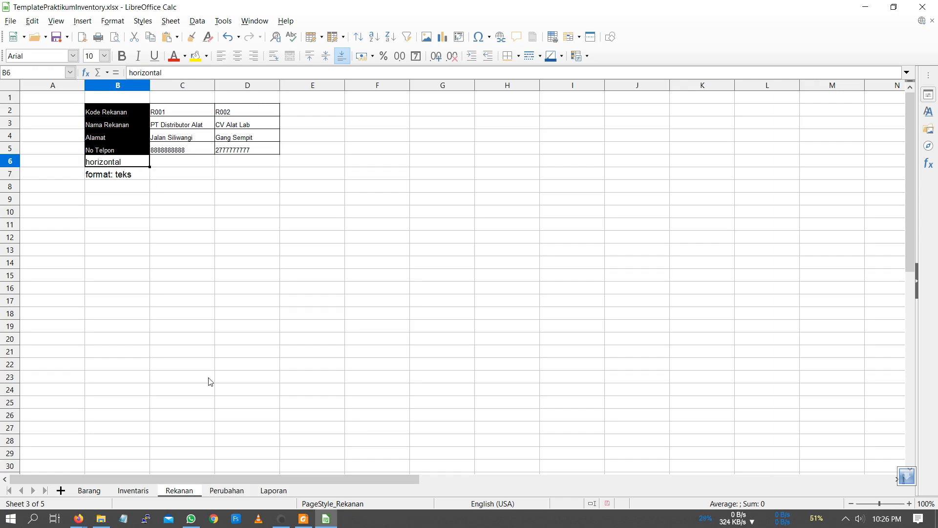
- Start an HLOOKUP function in cell E2 of the Perubahan sheet with D2 as the search criterion
{"action": "left_click", "coordinate": [225, 491]}
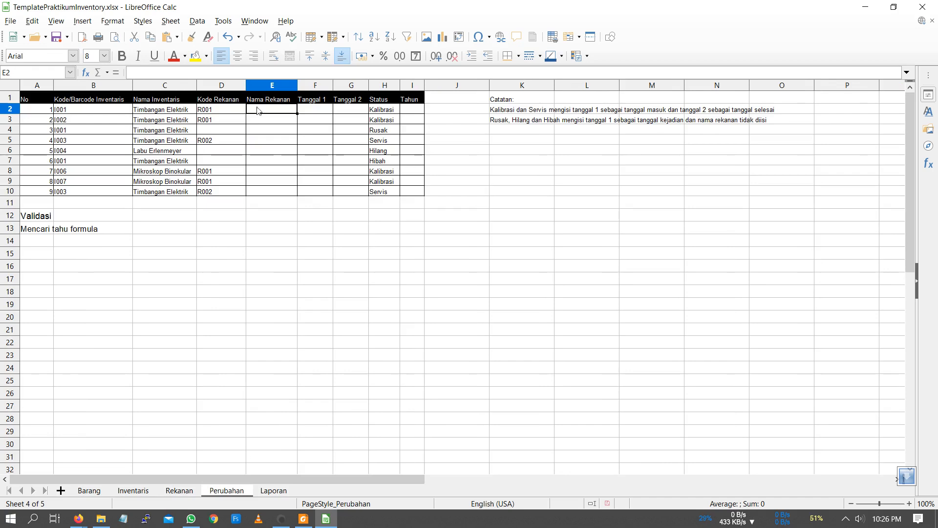
{"action": "left_click", "coordinate": [86, 73]}
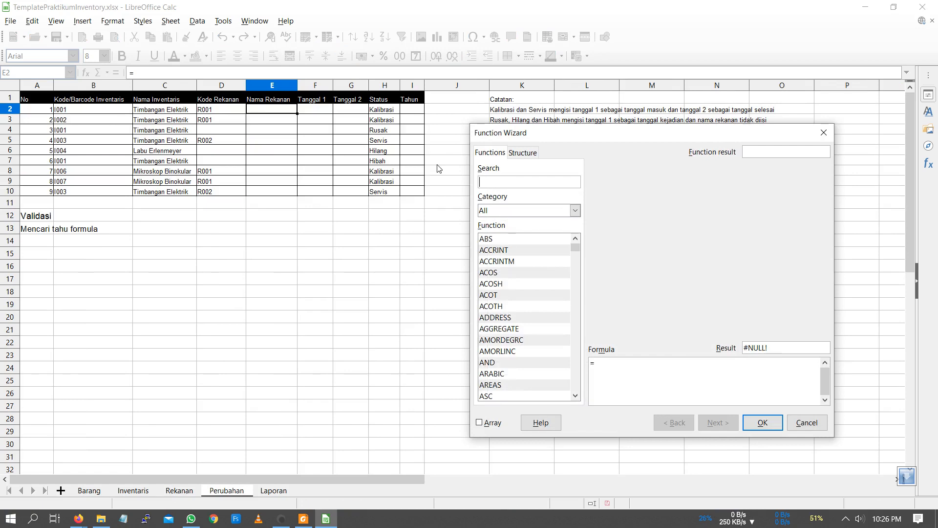
{"action": "type", "text": "hlo"}
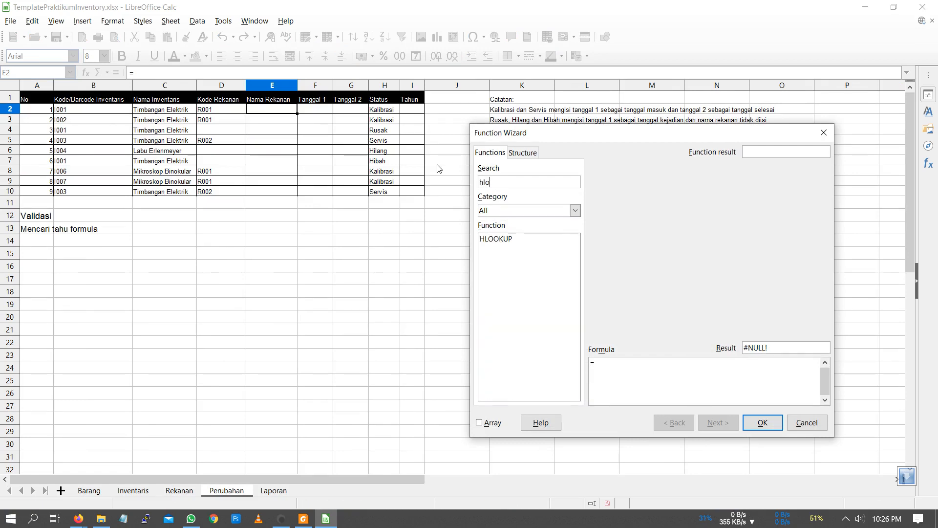
{"action": "double_click", "coordinate": [523, 239]}
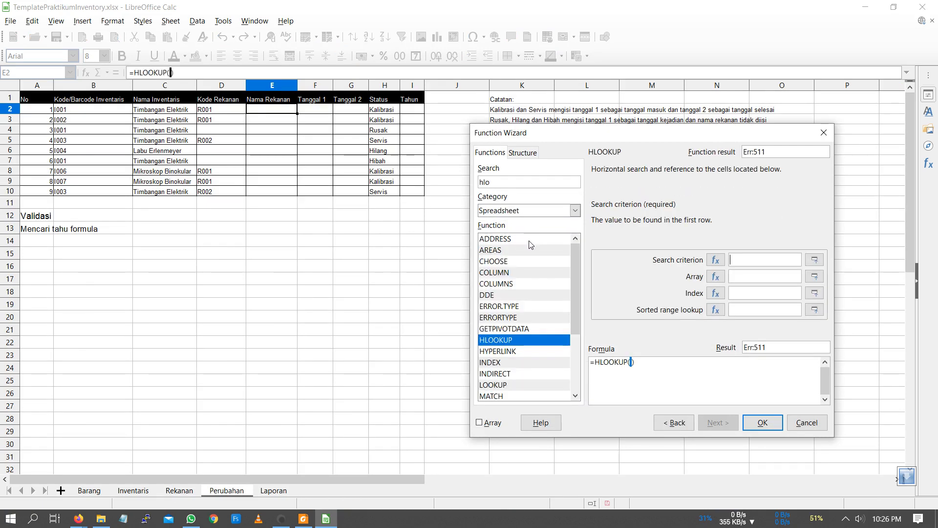
{"action": "left_click", "coordinate": [231, 111]}
- Set the HLOOKUP array to the absolute range Rekanan!$C$2:$D$5, covering the partner data on the Rekanan sheet
{"action": "left_click", "coordinate": [747, 277]}
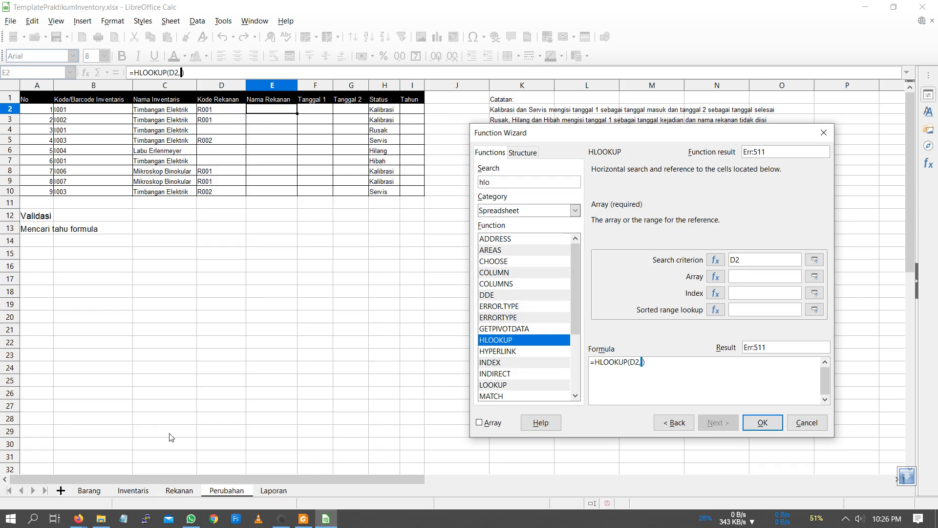
{"action": "left_click", "coordinate": [173, 490]}
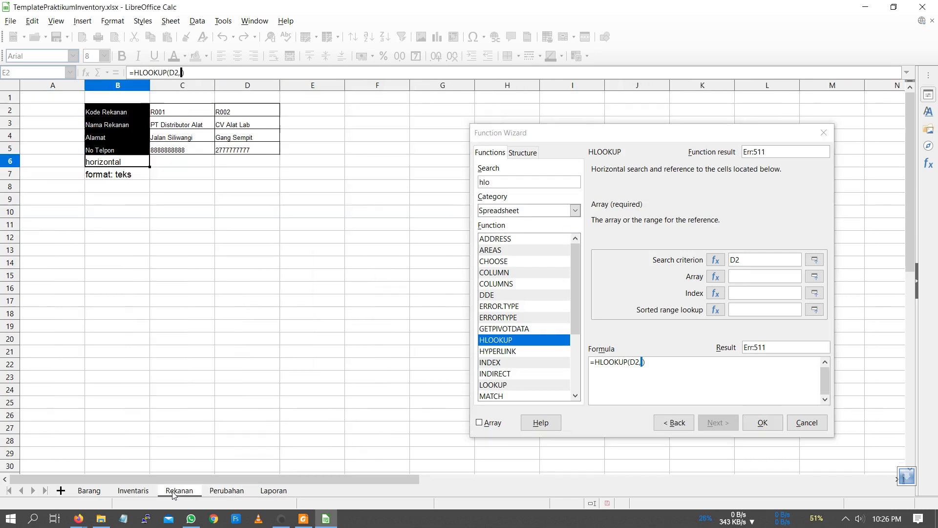
{"action": "left_click_drag", "start_coordinate": [157, 113], "coordinate": [220, 150]}
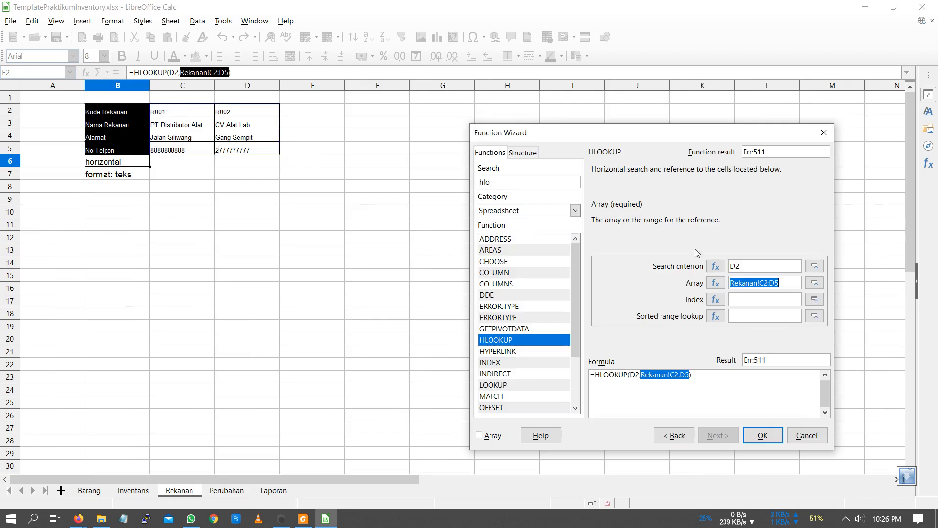
{"action": "left_click", "coordinate": [766, 282]}
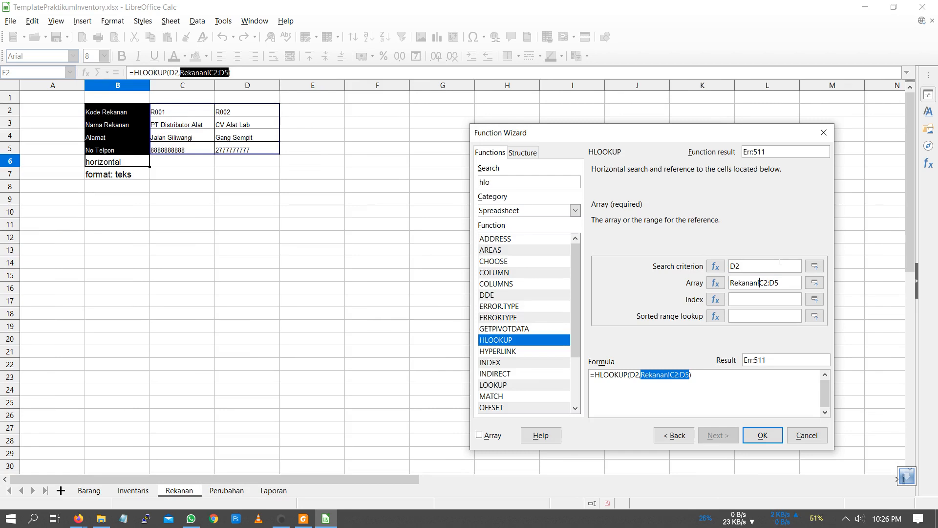
{"action": "type", "text": "$C"}
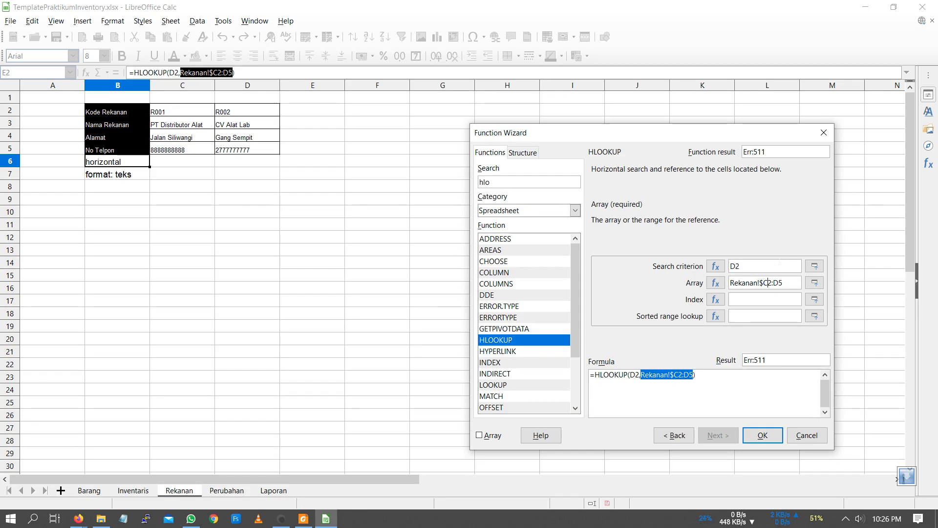
{"action": "type", "text": "$2:"}
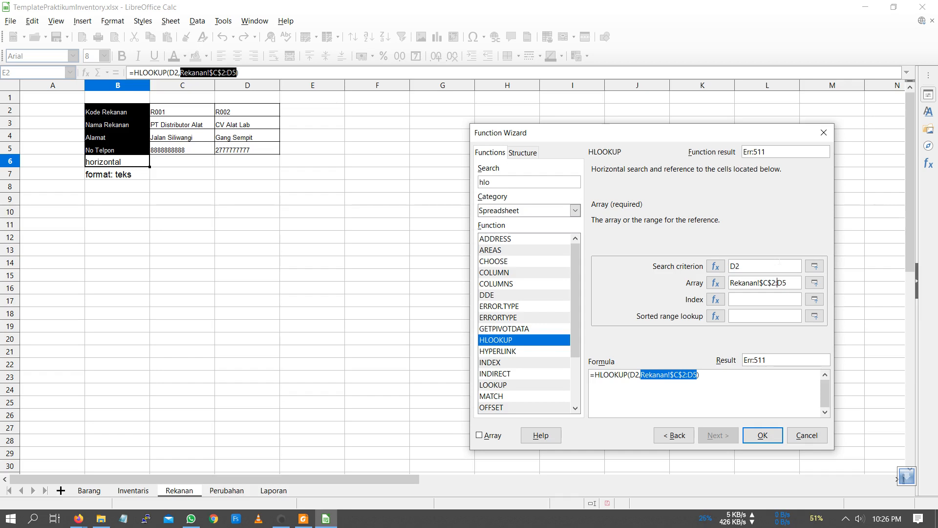
{"action": "type", "text": "$D$"}
- Set the HLOOKUP row index to 2 and insert the finished formula into E2
{"action": "left_click", "coordinate": [779, 302]}
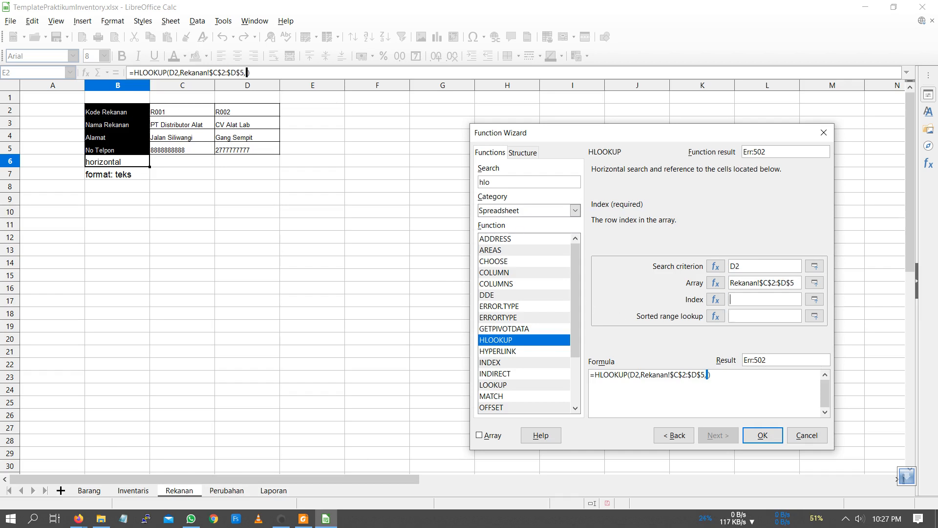
{"action": "type", "text": "2"}
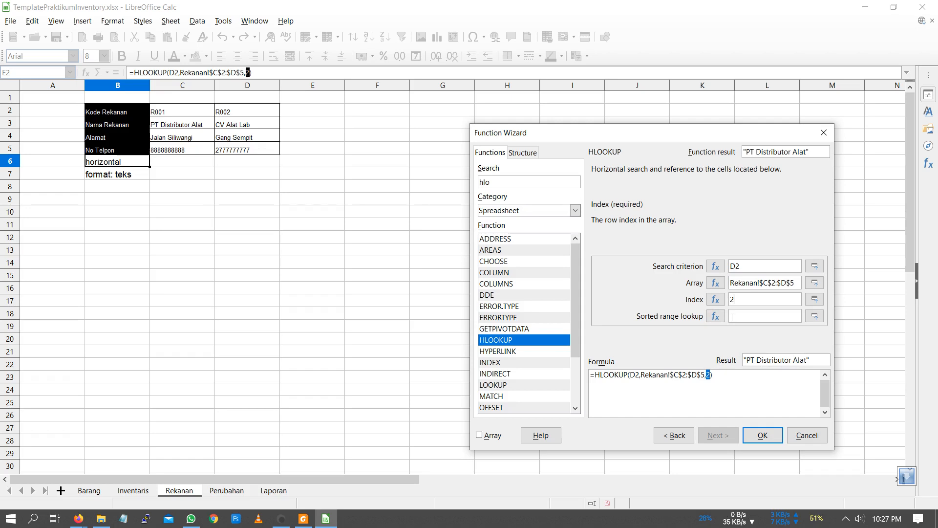
{"action": "left_click", "coordinate": [762, 435]}
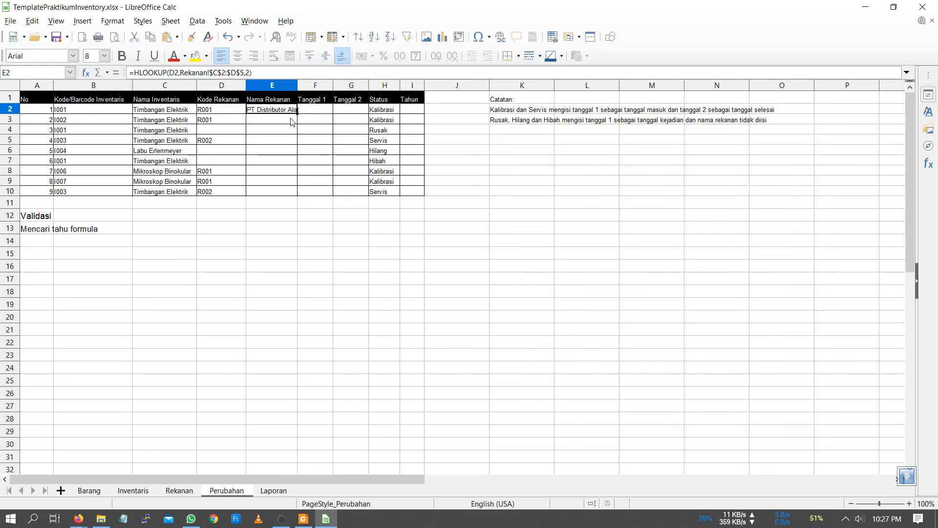
- Fill the E2 formula down through E10 and widen column E to fit the partner names
{"action": "left_click_drag", "start_coordinate": [297, 113], "coordinate": [290, 198]}
{"action": "left_click_drag", "start_coordinate": [297, 85], "coordinate": [317, 85]}
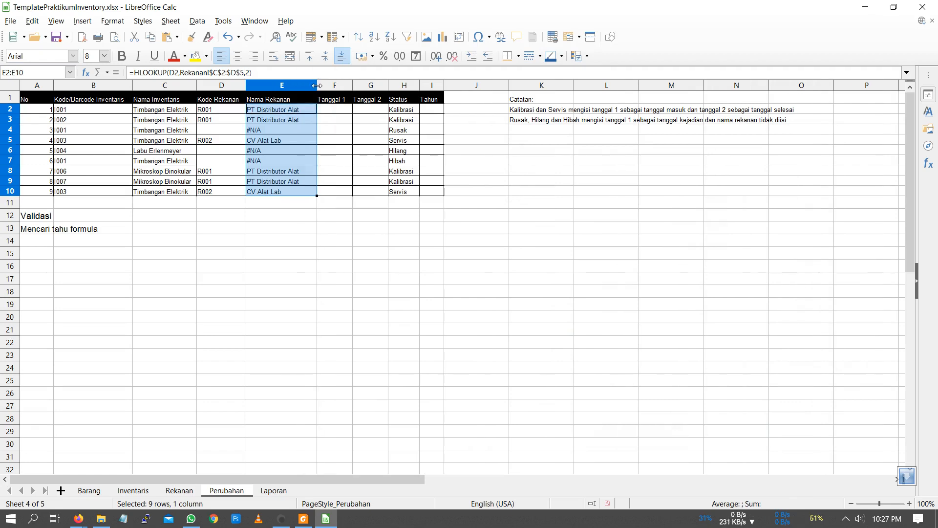
- Format the Tanggal 1 and Tanggal 2 columns (F and G) as Indonesian dates in the "31 Des 1999" style
{"action": "left_click_drag", "start_coordinate": [337, 116], "coordinate": [346, 130]}
{"action": "left_click_drag", "start_coordinate": [335, 86], "coordinate": [360, 92]}
{"action": "right_click", "coordinate": [360, 92]}
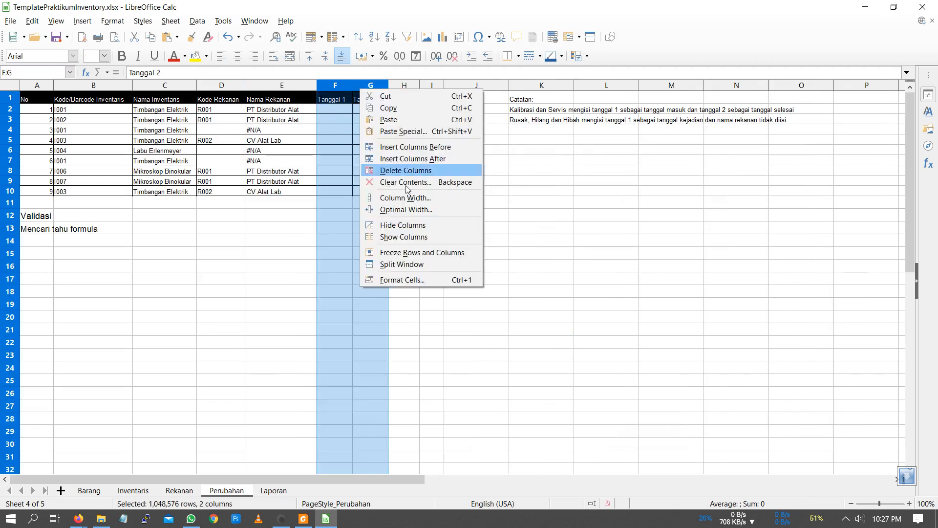
{"action": "left_click", "coordinate": [398, 279]}
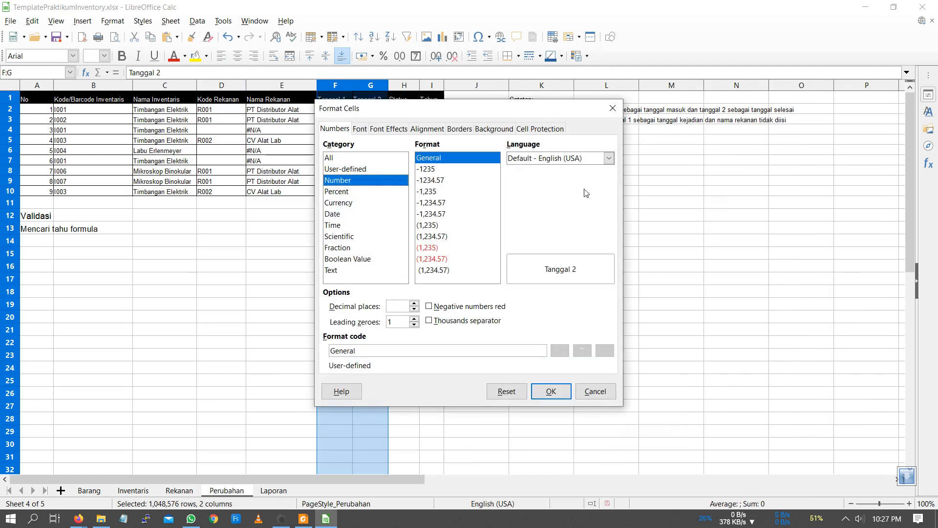
{"action": "left_click", "coordinate": [350, 215]}
{"action": "left_click", "coordinate": [550, 159]}
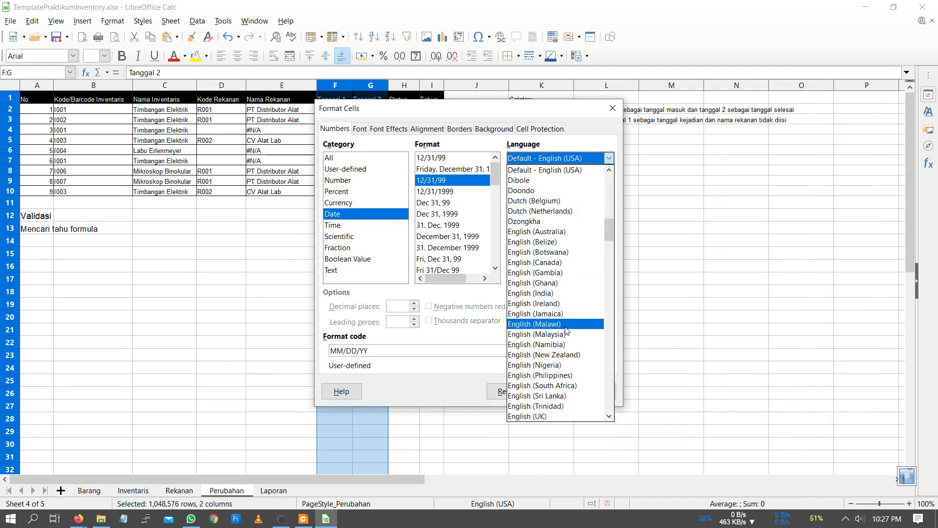
{"action": "scroll", "coordinate": [569, 337], "scroll_direction": "down", "scroll_amount": 5}
{"action": "scroll", "coordinate": [570, 352], "scroll_direction": "down", "scroll_amount": 5}
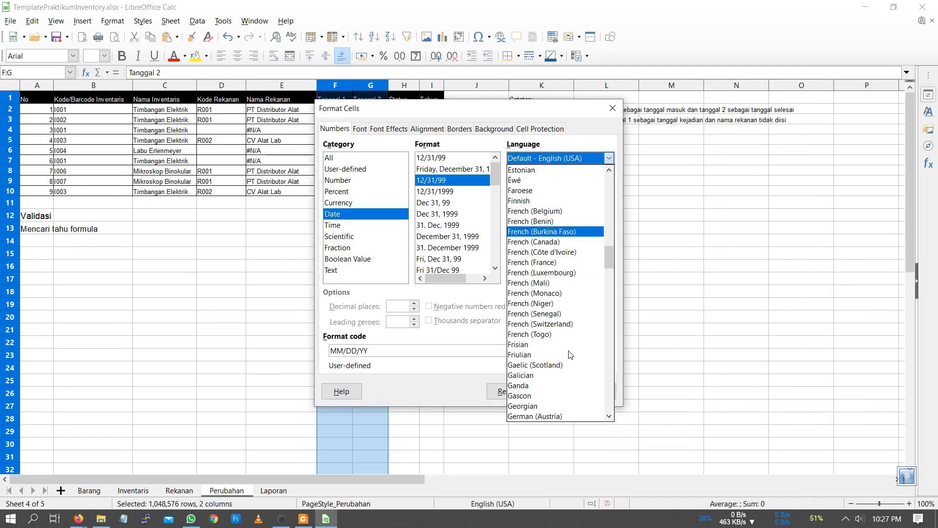
{"action": "scroll", "coordinate": [570, 357], "scroll_direction": "down", "scroll_amount": 7}
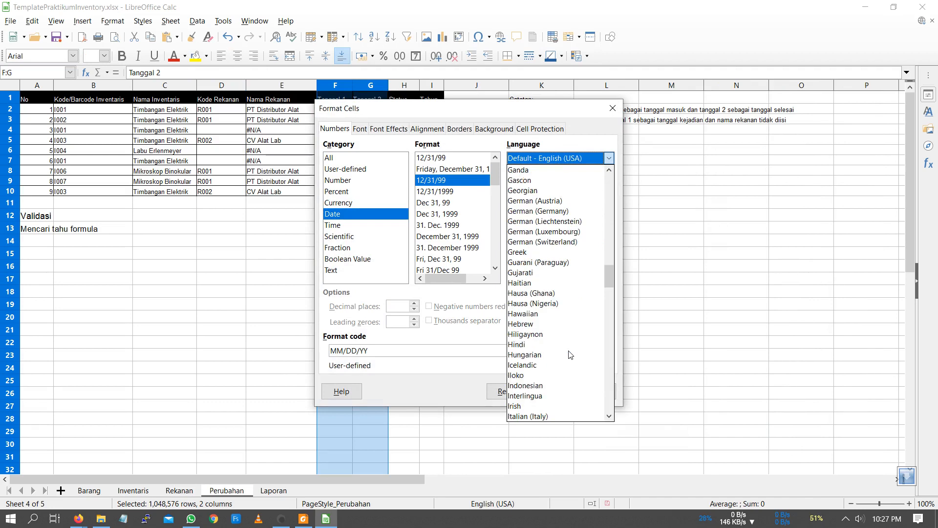
{"action": "left_click", "coordinate": [571, 385]}
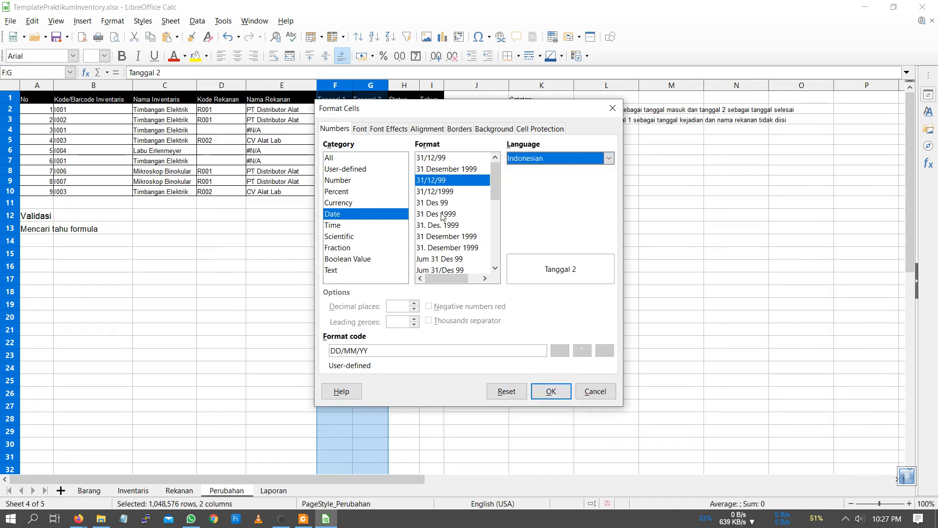
{"action": "left_click", "coordinate": [441, 215]}
{"action": "left_click", "coordinate": [551, 391]}
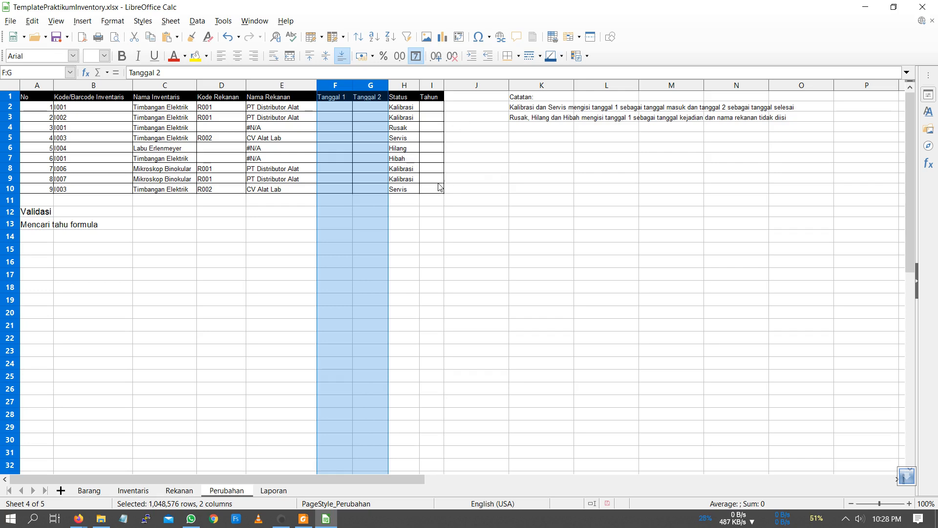
- Enter the status options Kalibrasi, Rusak, Servis, Hibah and Hilang down cells K7 to K11
{"action": "left_click", "coordinate": [526, 159]}
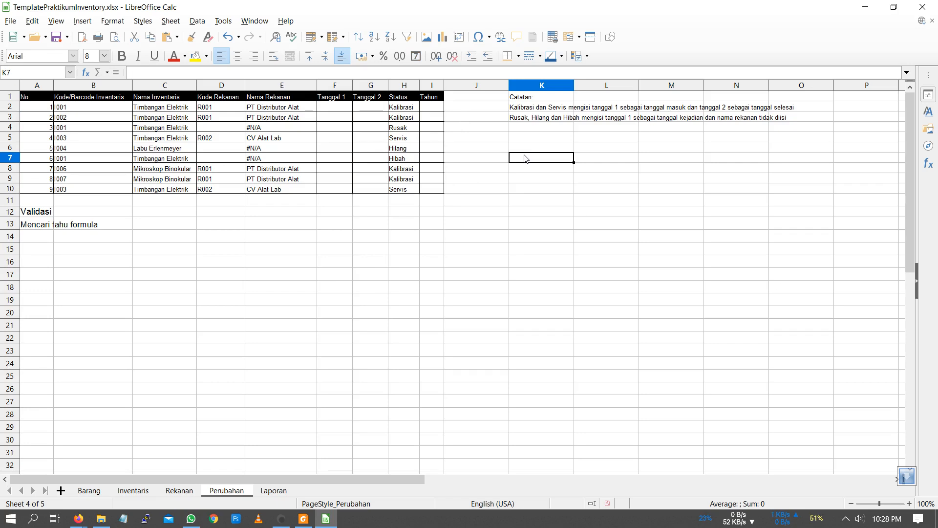
{"action": "type", "text": "k"}
{"action": "key", "text": "BackSpace"}
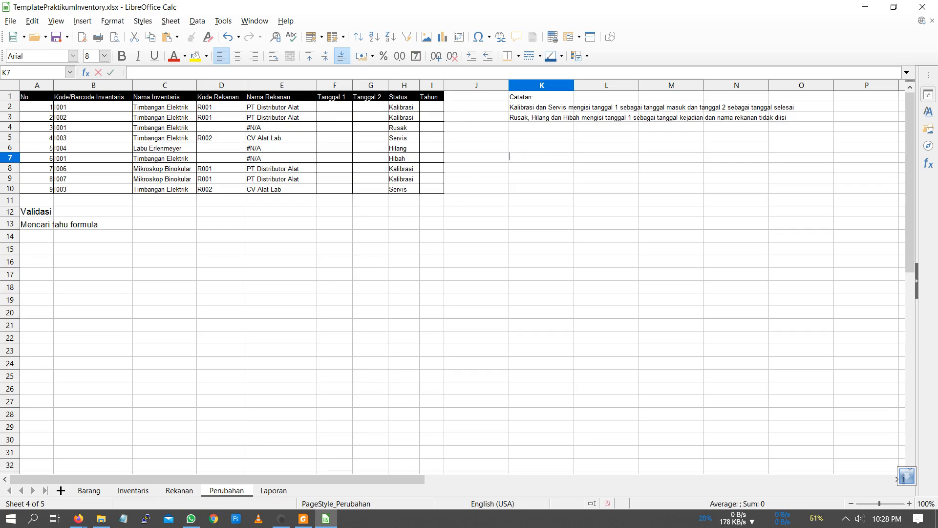
{"action": "type", "text": "Kalibrasi"}
{"action": "key", "text": "Return"}
{"action": "type", "text": "Rusak"}
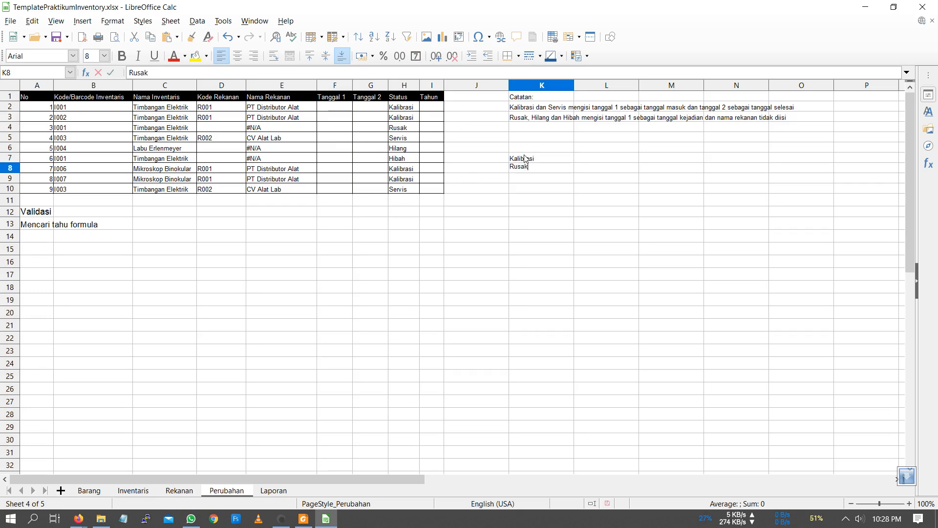
{"action": "key", "text": "Return"}
{"action": "type", "text": "Ser"}
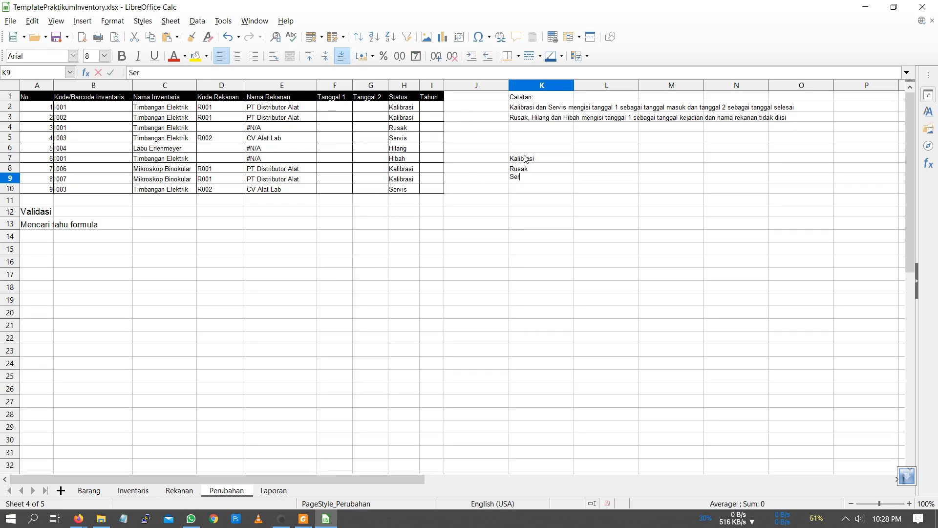
{"action": "type", "text": "vis"}
{"action": "key", "text": "Return"}
{"action": "type", "text": "H"}
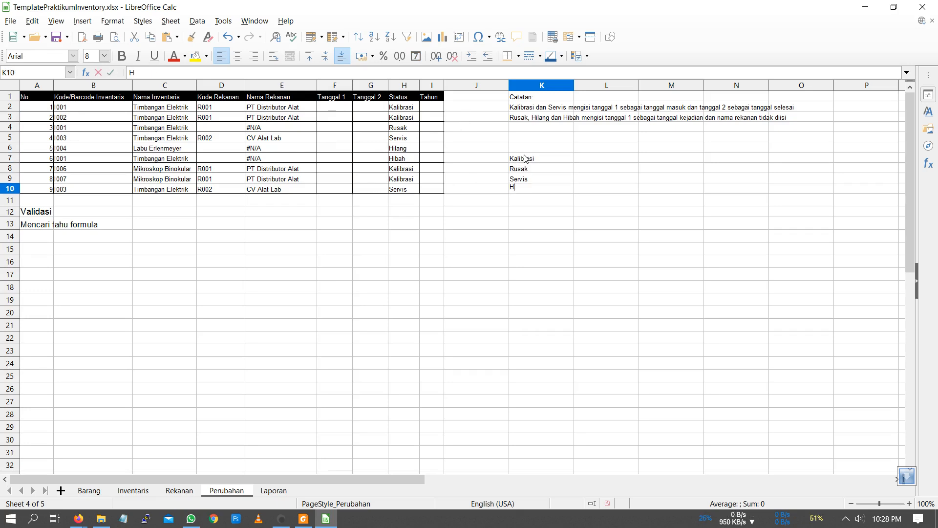
{"action": "type", "text": "ibah"}
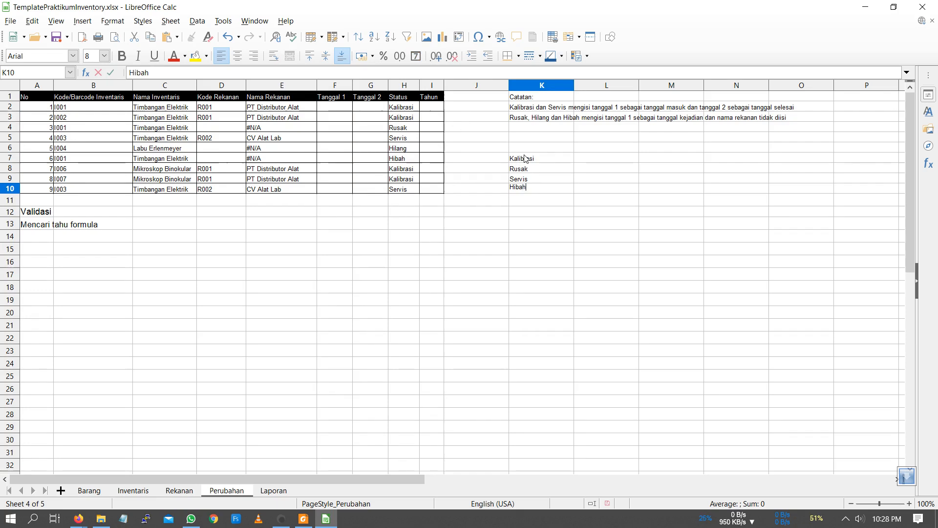
{"action": "key", "text": "Return"}
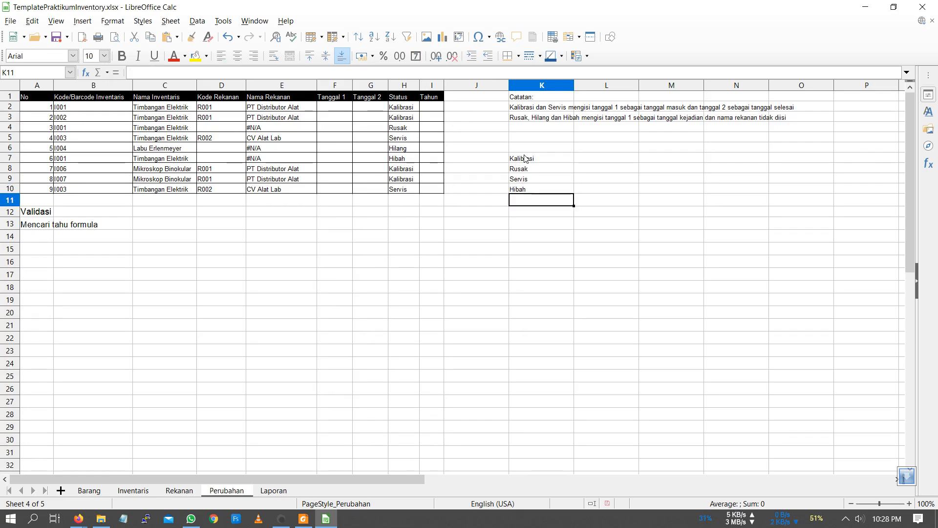
{"action": "type", "text": "Hilang"}
{"action": "key", "text": "Return"}
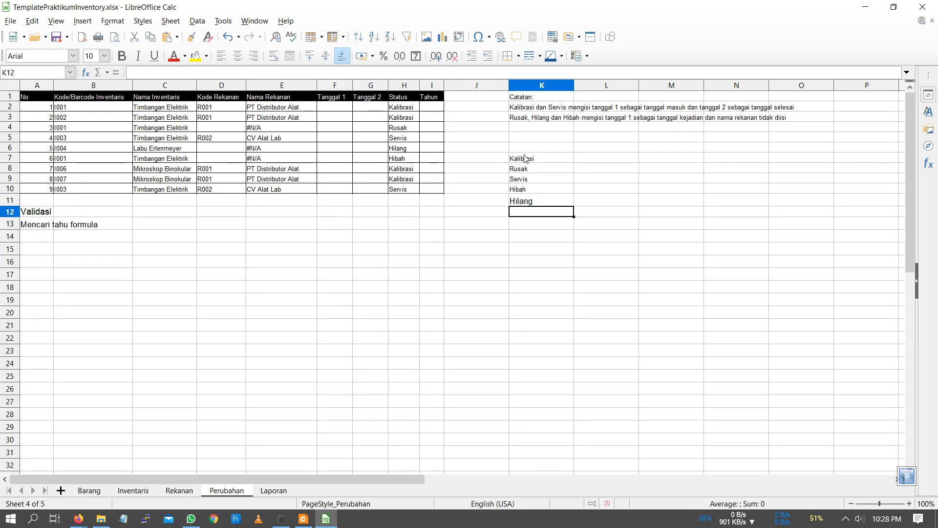
- Clone the formatting of cell K8 onto the "Hilang" entry in K11
{"action": "left_click", "coordinate": [530, 170]}
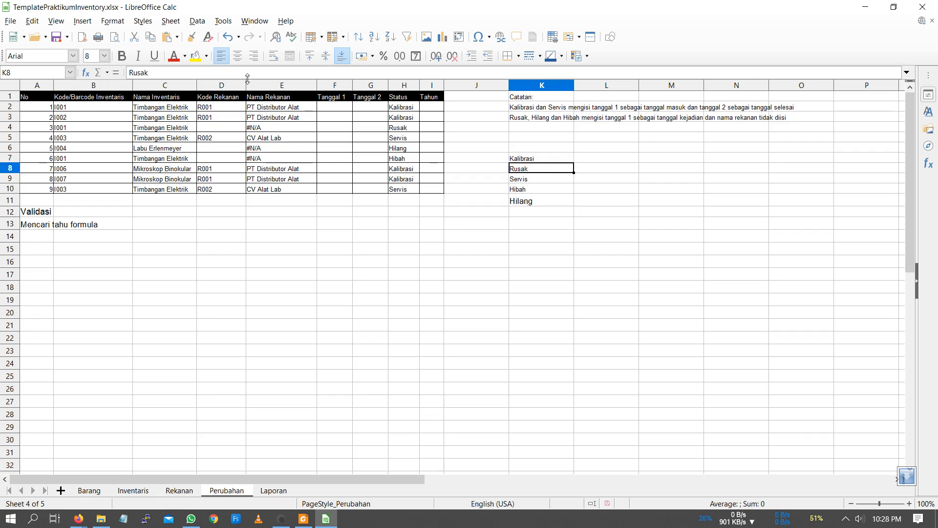
{"action": "left_click", "coordinate": [190, 43]}
{"action": "left_click", "coordinate": [552, 199]}
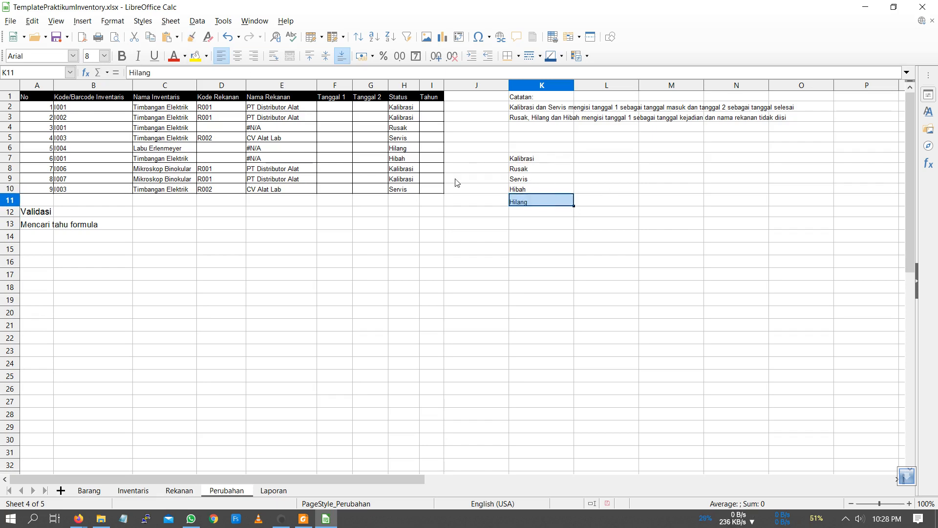
- Change the status in H2 to the misspelled "Kalibrsi" and reselect that cell
{"action": "left_click", "coordinate": [394, 111]}
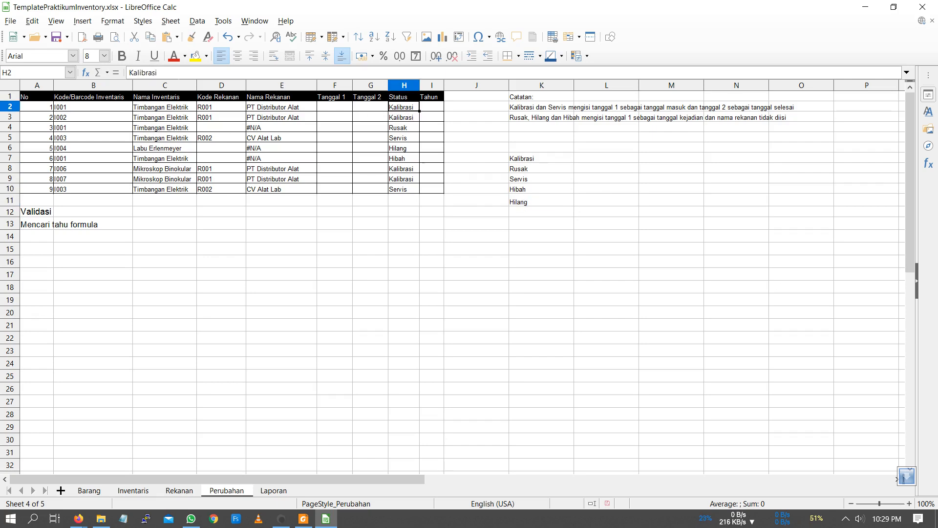
{"action": "left_click", "coordinate": [155, 73]}
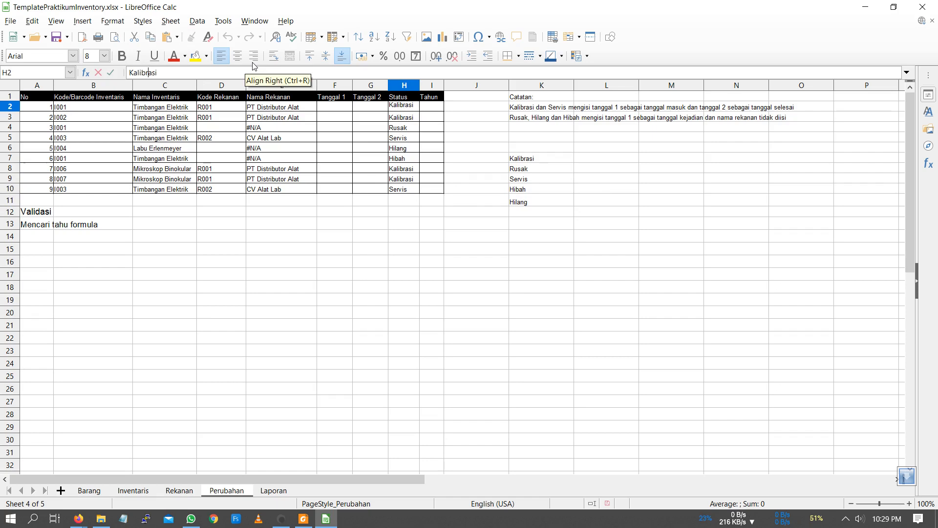
{"action": "key", "text": "Delete"}
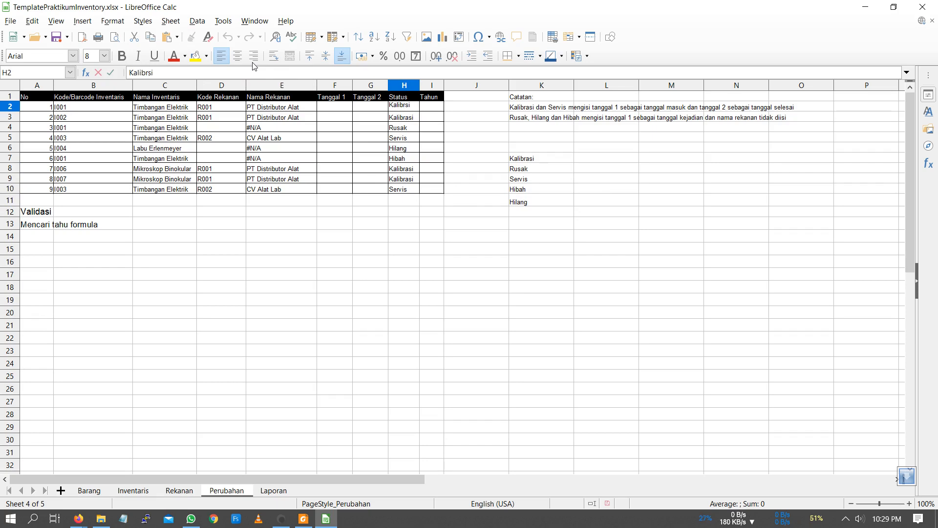
{"action": "key", "text": "Return"}
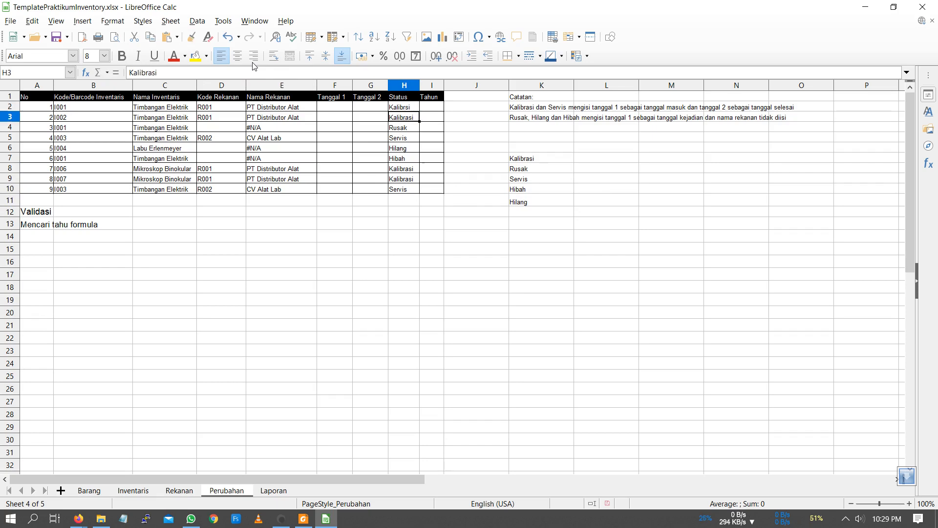
{"action": "key", "text": "Up"}
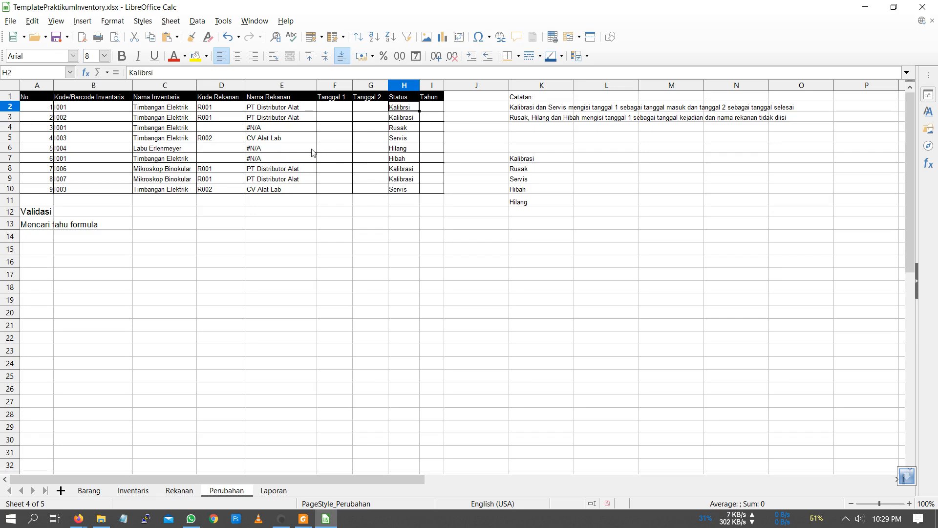
- Switch the user interface layout to Tabbed
{"action": "left_click", "coordinate": [56, 20]}
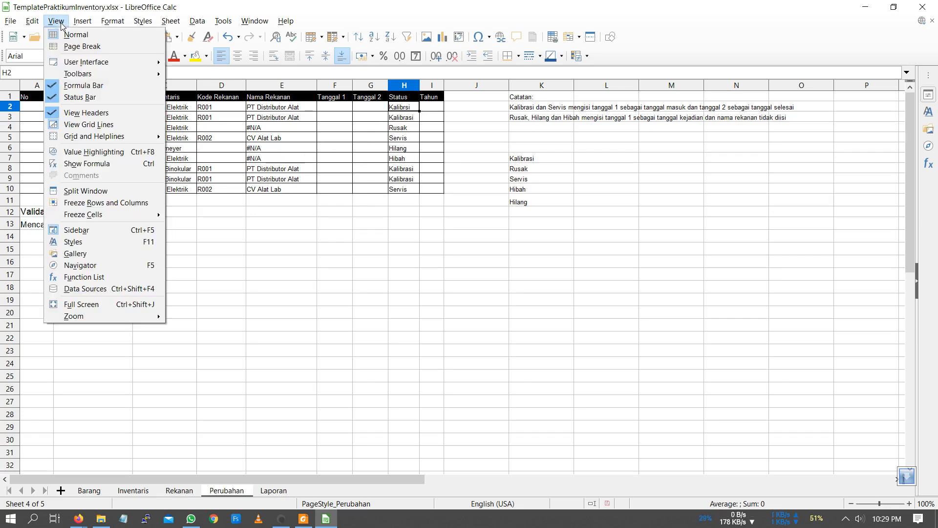
{"action": "mouse_move", "coordinate": [85, 65]}
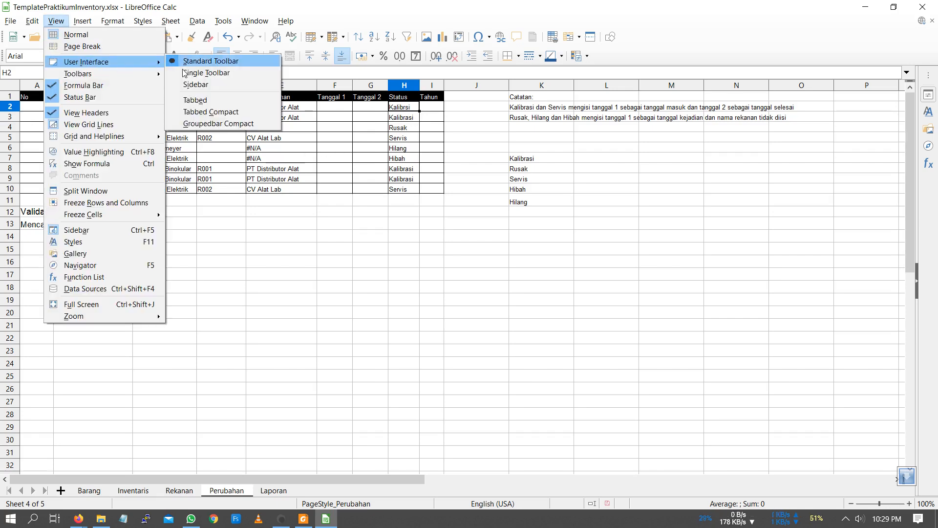
{"action": "left_click", "coordinate": [206, 102]}
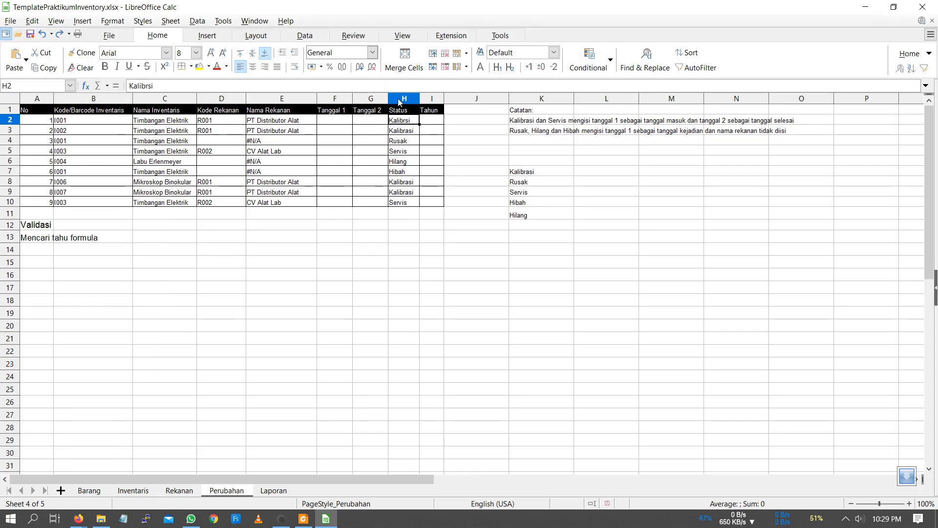
- Start a validity rule for the Status cells H2:H10 that allows only values from a cell range
{"action": "left_click_drag", "start_coordinate": [406, 124], "coordinate": [407, 205]}
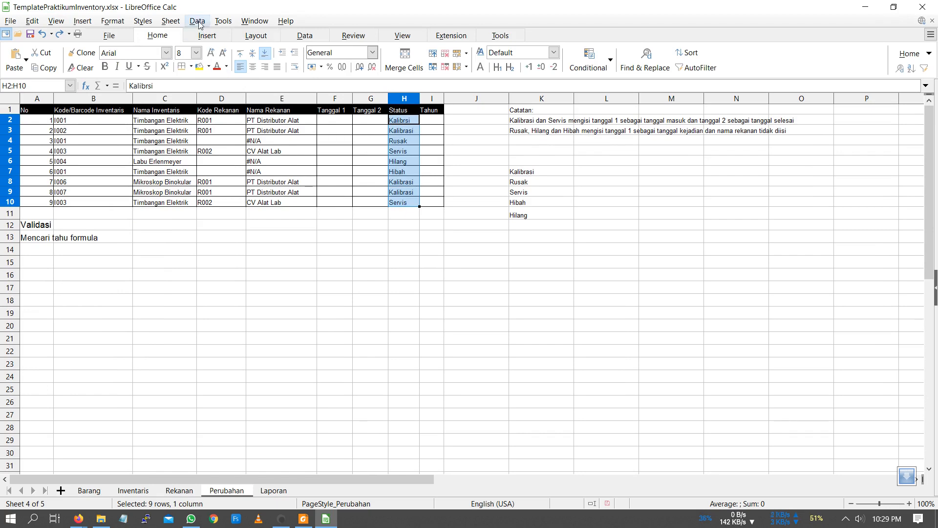
{"action": "left_click", "coordinate": [304, 36]}
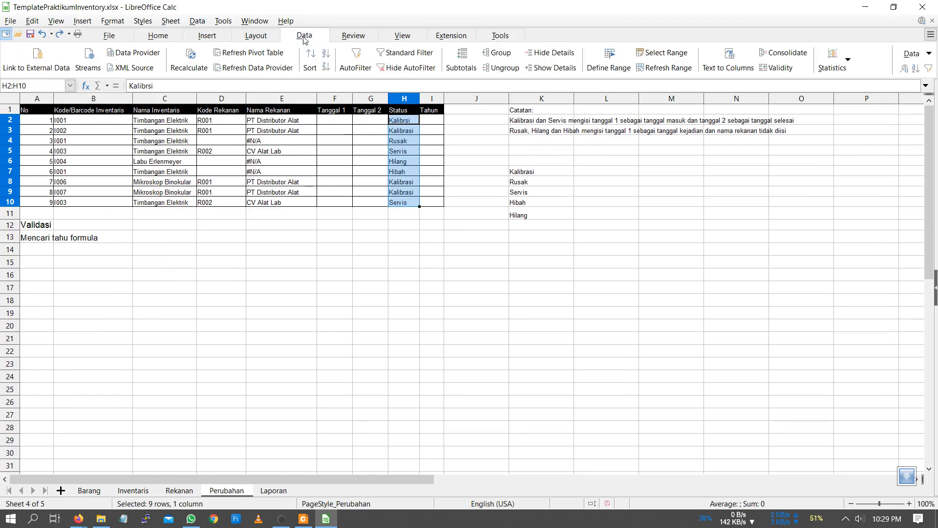
{"action": "left_click", "coordinate": [794, 73]}
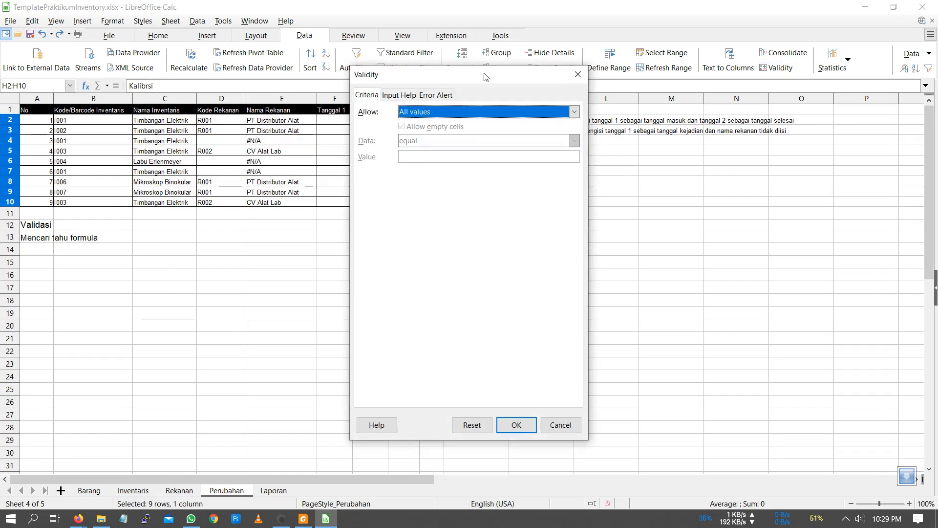
{"action": "left_click_drag", "start_coordinate": [486, 77], "coordinate": [275, 73]}
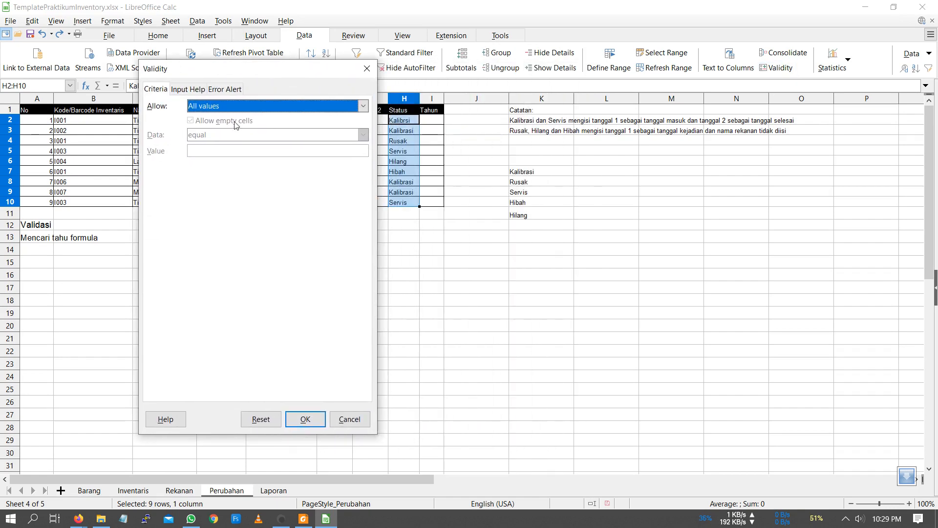
{"action": "left_click", "coordinate": [209, 110]}
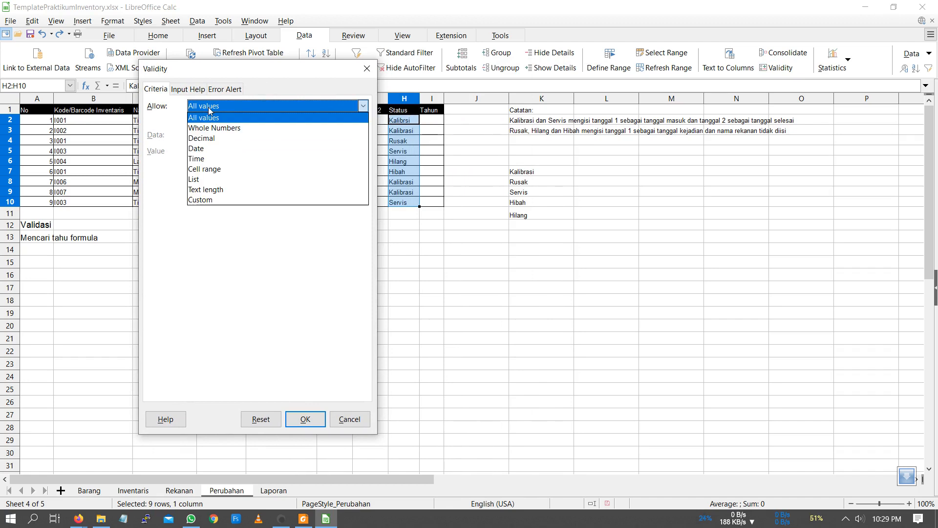
{"action": "left_click", "coordinate": [233, 180]}
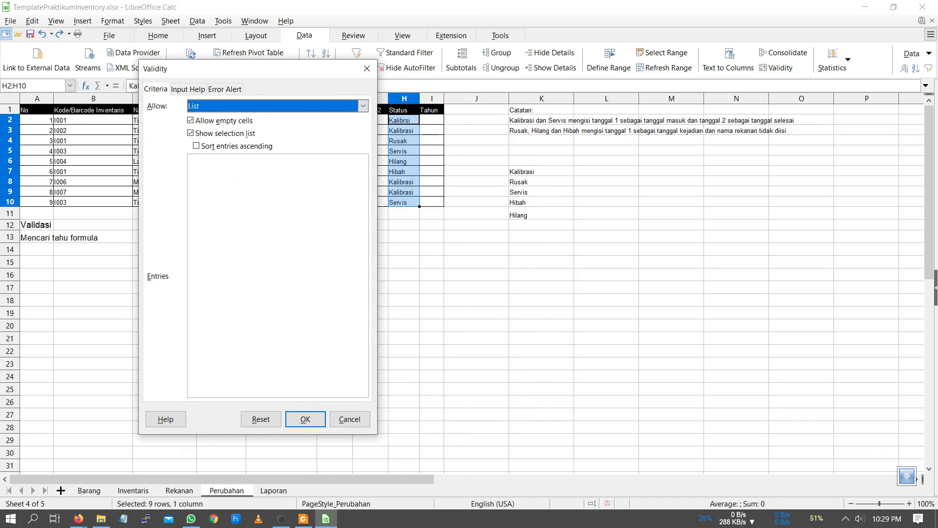
{"action": "left_click", "coordinate": [257, 107]}
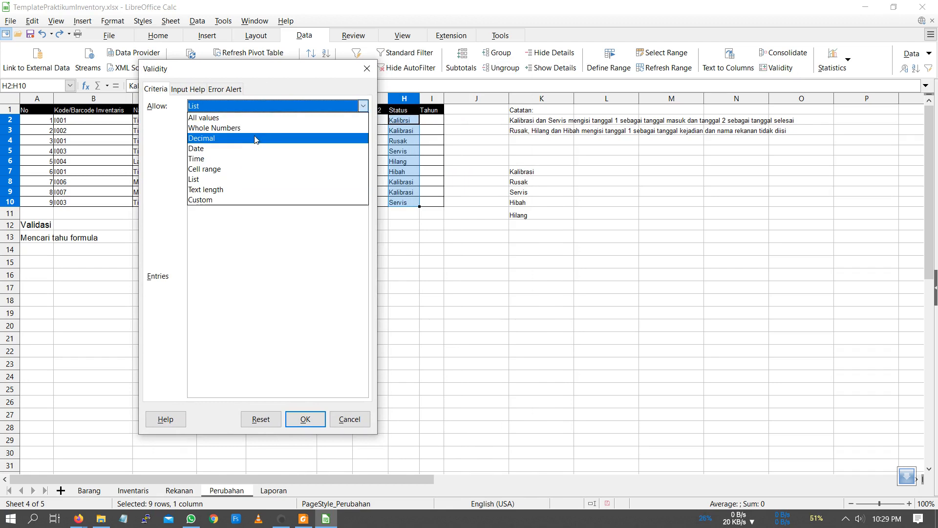
{"action": "left_click", "coordinate": [259, 169]}
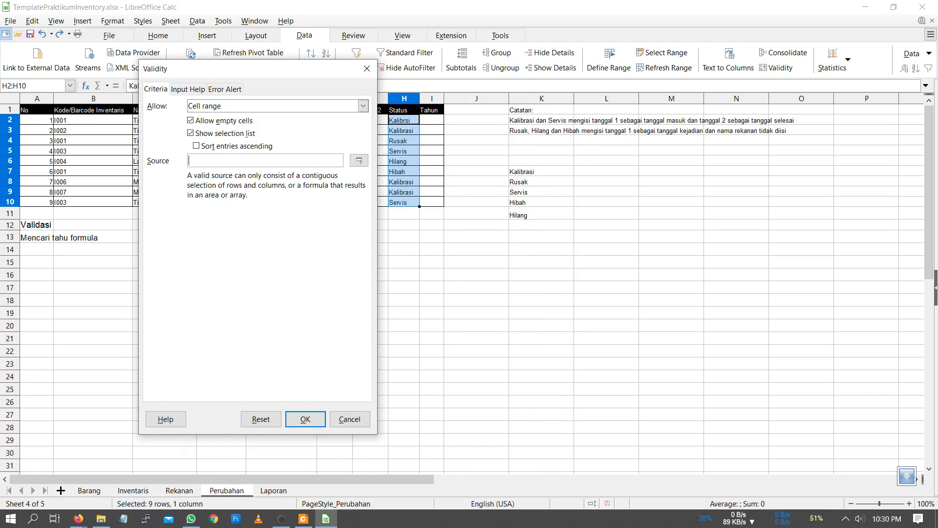
- Set the validity source to Perubahan!$K$7:$K$19 and enable ascending sorting of the entries
{"action": "left_click", "coordinate": [359, 160]}
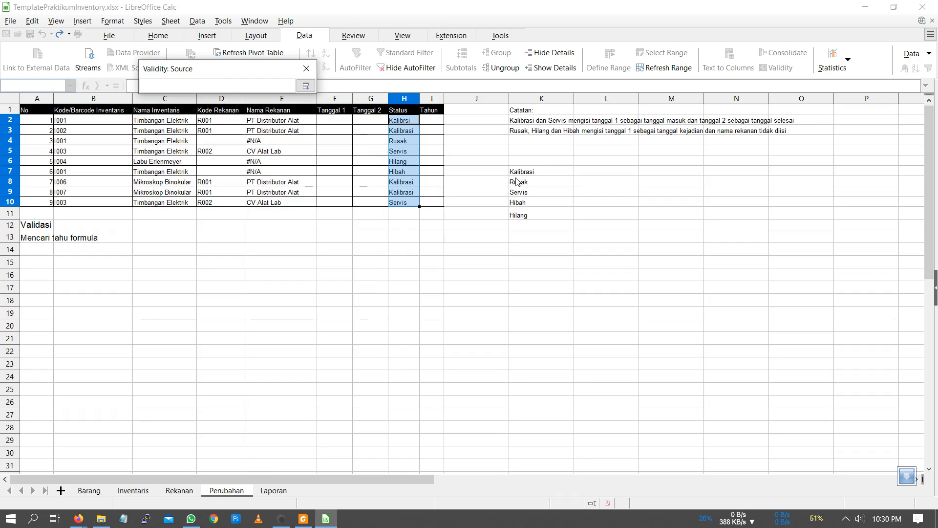
{"action": "left_click_drag", "start_coordinate": [521, 172], "coordinate": [534, 217]}
{"action": "left_click_drag", "start_coordinate": [530, 175], "coordinate": [542, 316]}
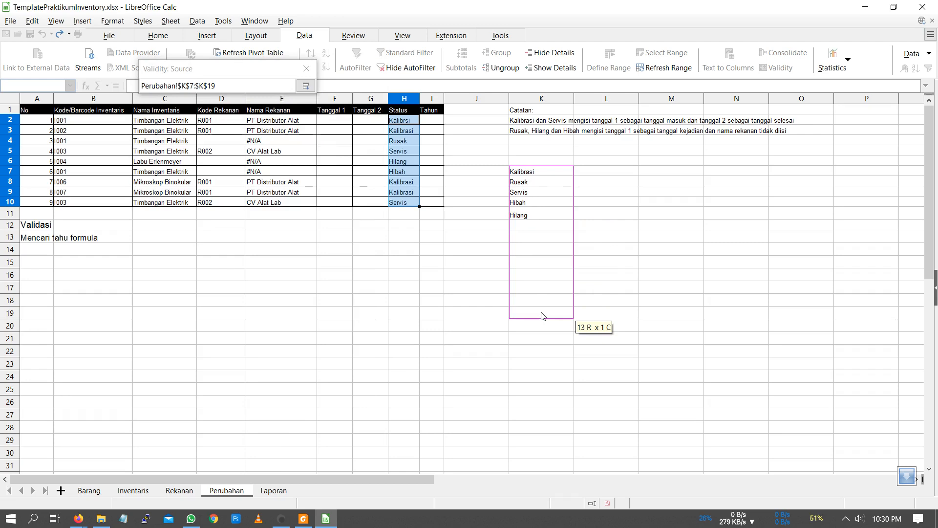
{"action": "left_click_drag", "start_coordinate": [541, 316], "coordinate": [542, 316]}
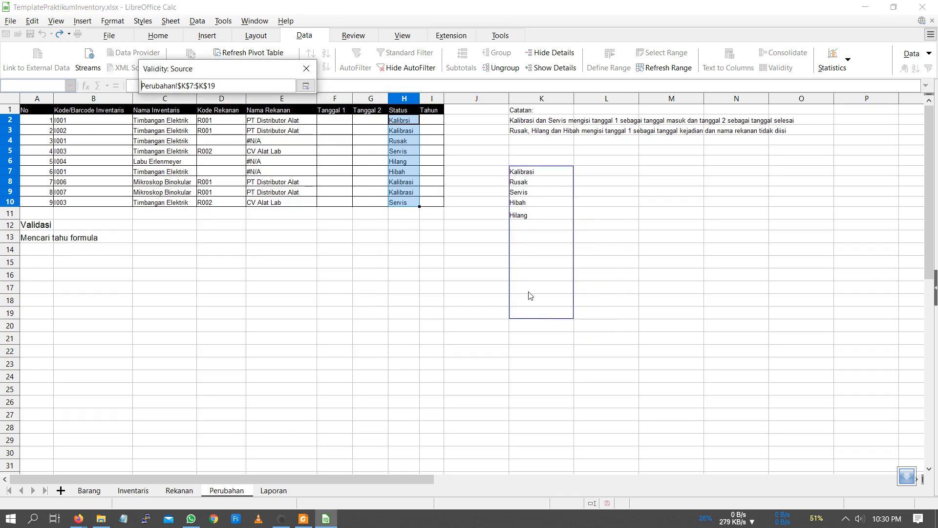
{"action": "left_click", "coordinate": [305, 86]}
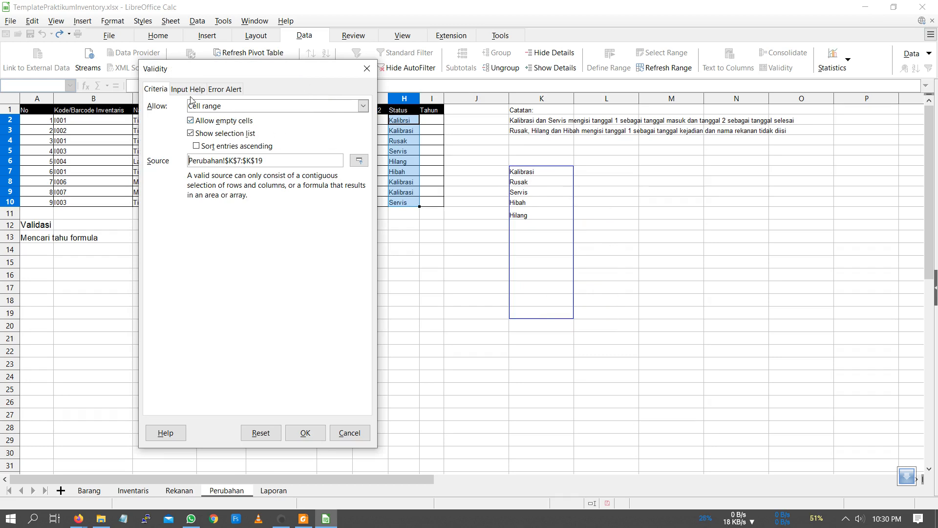
{"action": "left_click", "coordinate": [236, 149]}
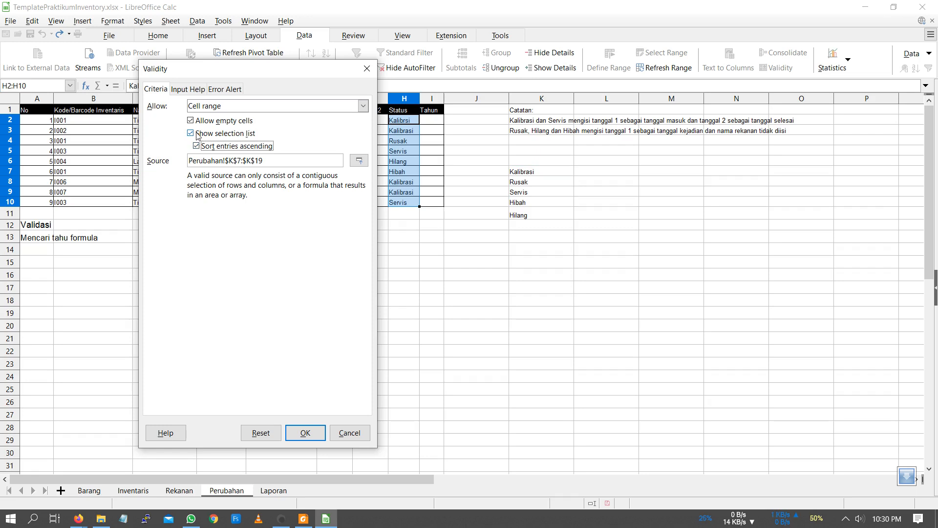
- Title the rule's error alert "Peringatan Validasi Status" with Stop as its action
{"action": "left_click", "coordinate": [190, 90]}
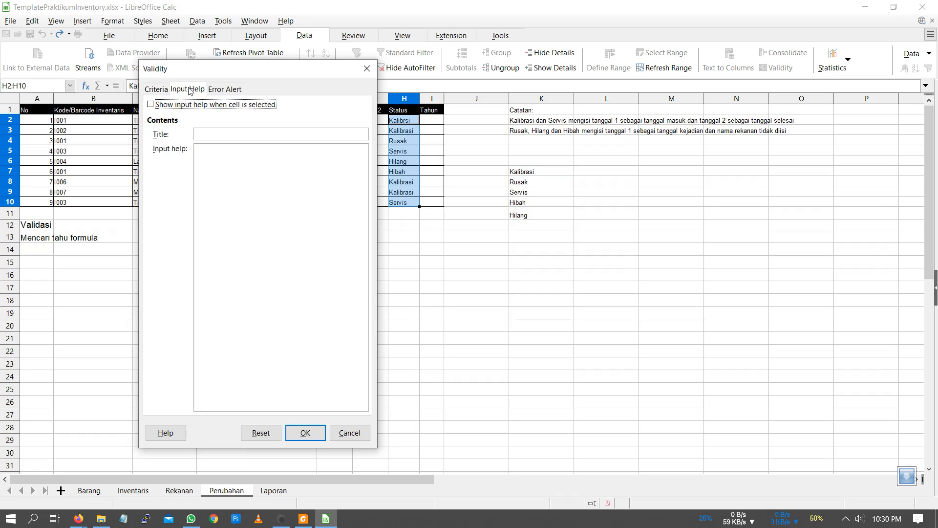
{"action": "left_click", "coordinate": [223, 92]}
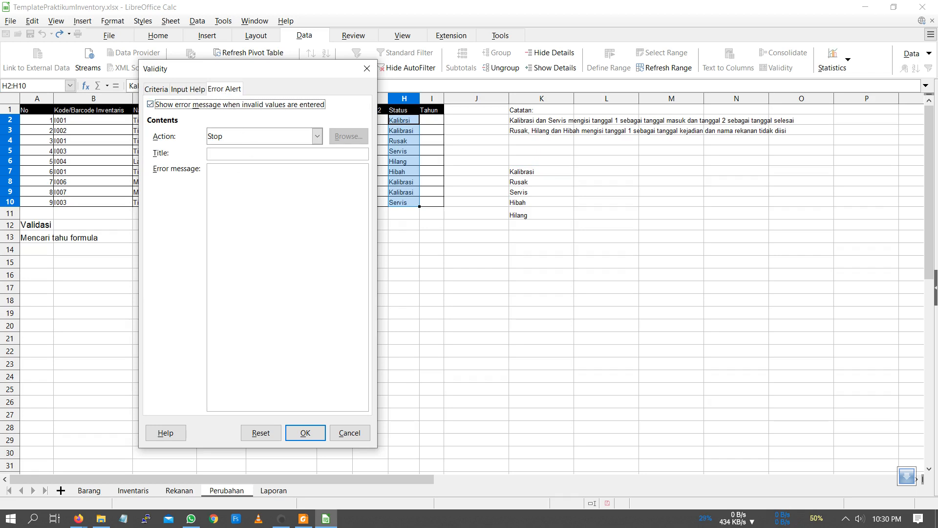
{"action": "left_click", "coordinate": [252, 154]}
{"action": "left_click", "coordinate": [242, 142]}
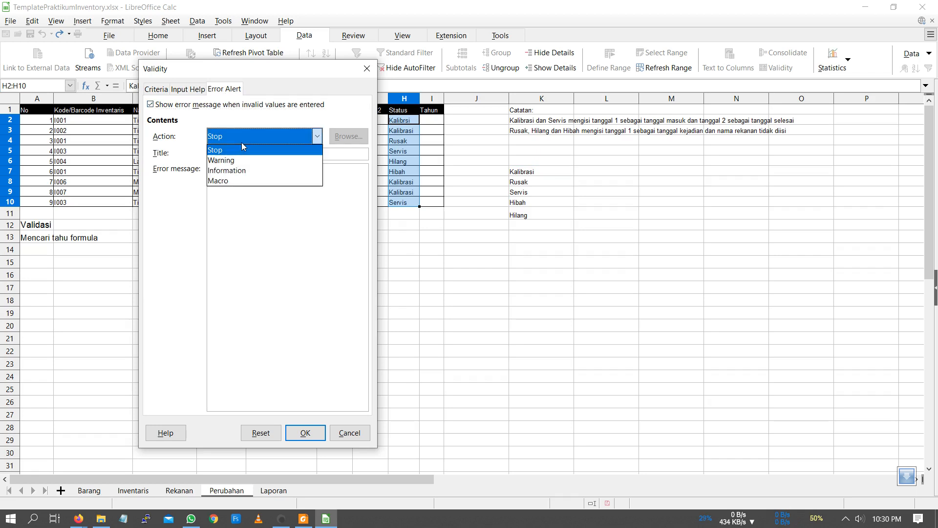
{"action": "left_click", "coordinate": [242, 142]}
{"action": "left_click", "coordinate": [242, 142]}
{"action": "left_click", "coordinate": [245, 152]}
{"action": "left_click", "coordinate": [246, 154]}
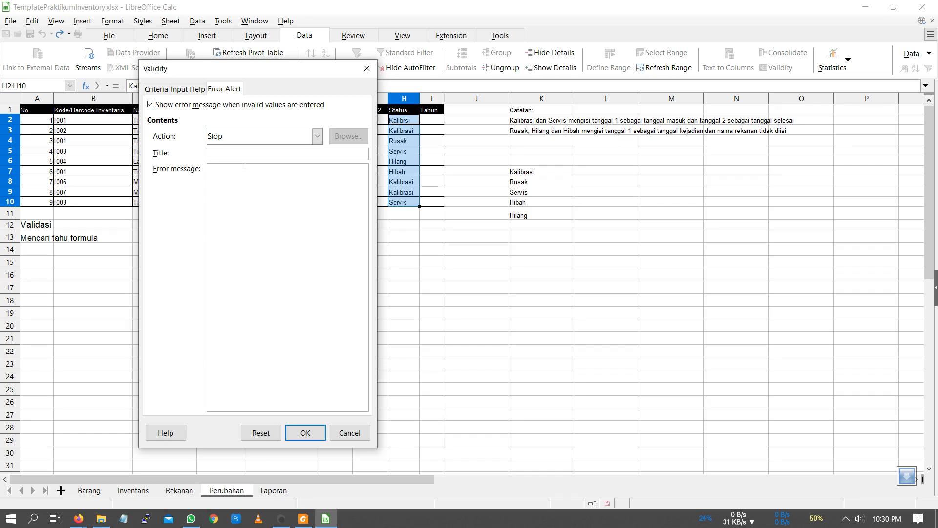
{"action": "type", "text": "Sal"}
{"action": "key", "text": "BackSpace"}
{"action": "key", "text": "BackSpace"}
{"action": "key", "text": "BackSpace"}
{"action": "type", "text": "Peringatan Valisa"}
{"action": "key", "text": "BackSpace"}
{"action": "key", "text": "BackSpace"}
{"action": "type", "text": "dasi Status"}
- Enter the error message "Mohon pilih status sesuai dengan pilihan yang ada. Terima Kasih" and apply the validity rule
{"action": "key", "text": "Tab"}
{"action": "type", "text": "Moho"}
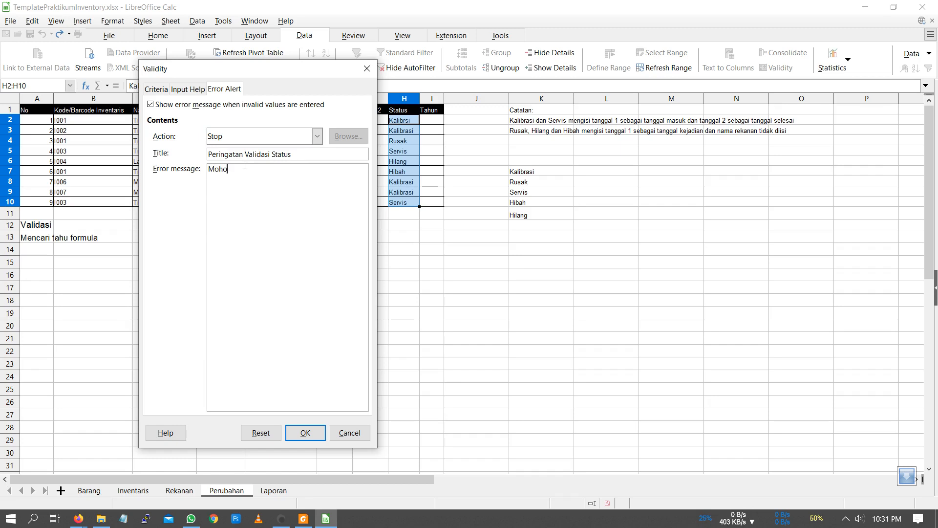
{"action": "type", "text": "n pilih status sesuai dengan "}
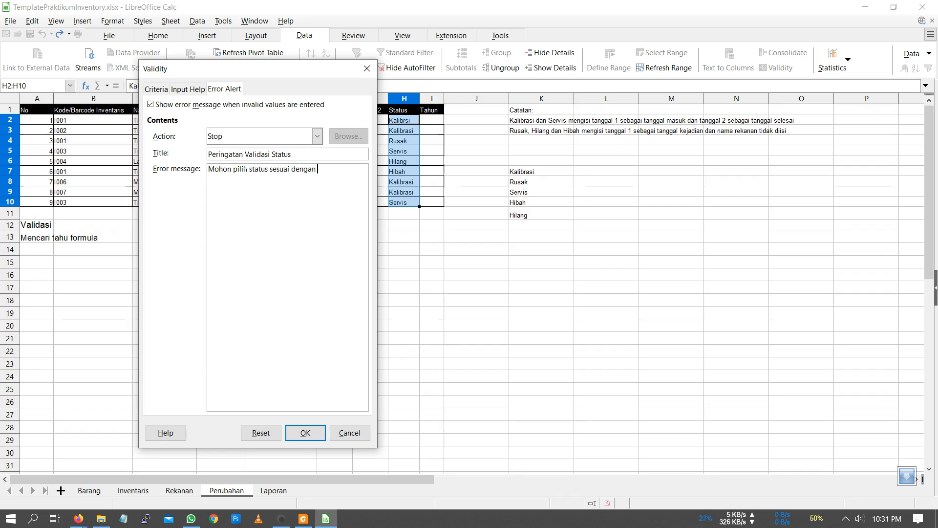
{"action": "type", "text": "pilihan yang ada"}
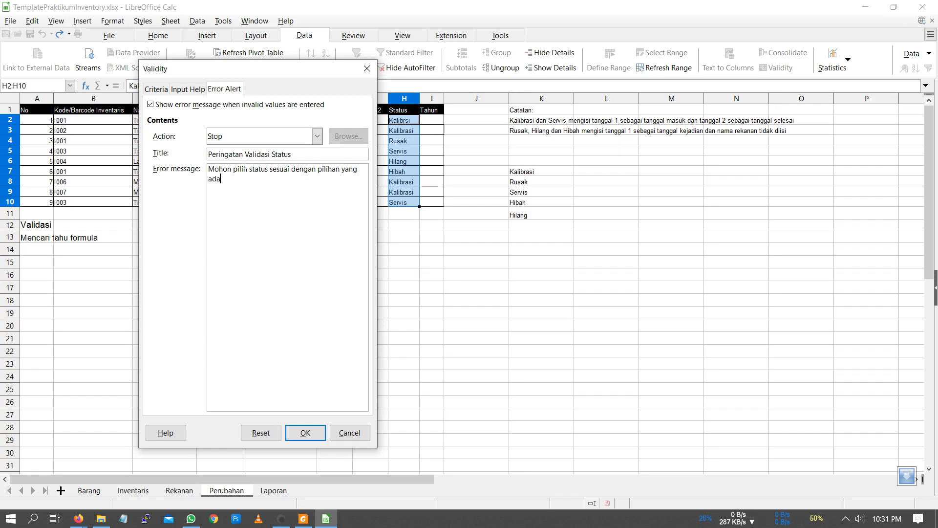
{"action": "type", "text": ". Terima Kasih"}
{"action": "left_click", "coordinate": [305, 433]}
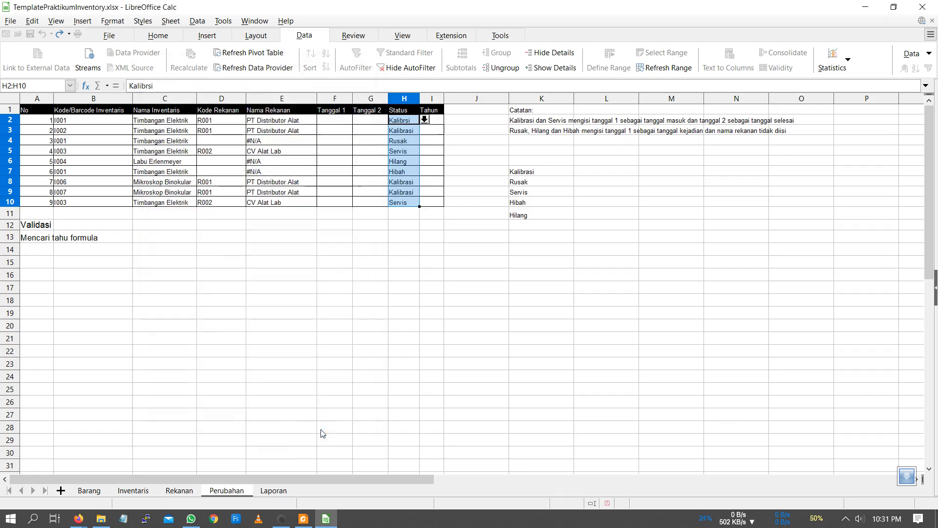
- Correct the misspelled status in H2 by choosing Kalibrasi from its selection list
{"action": "left_click", "coordinate": [416, 161]}
{"action": "left_click", "coordinate": [413, 122]}
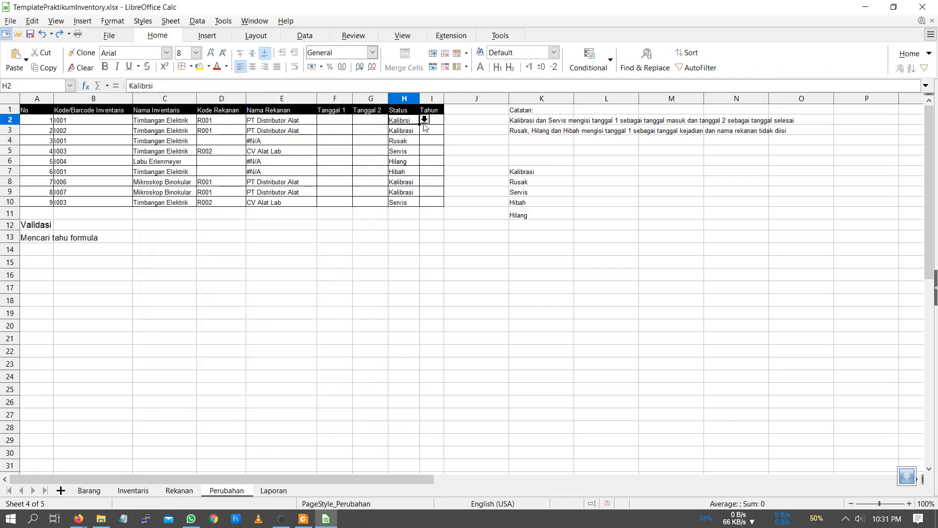
{"action": "left_click", "coordinate": [424, 119]}
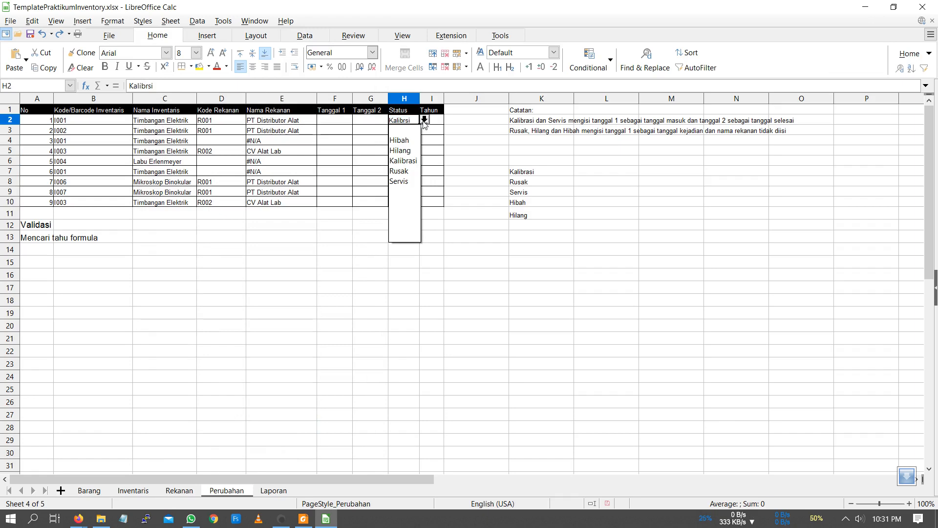
{"action": "left_click", "coordinate": [403, 161]}
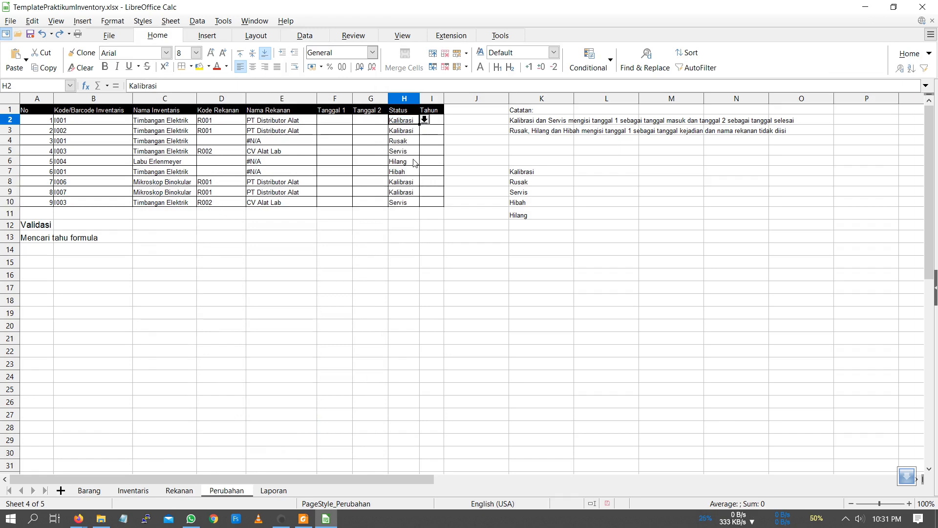
- Test the validation by trying to change the status in H3 to the misspelled "Kalibrsi", and dismiss the alert
{"action": "left_click", "coordinate": [414, 133]}
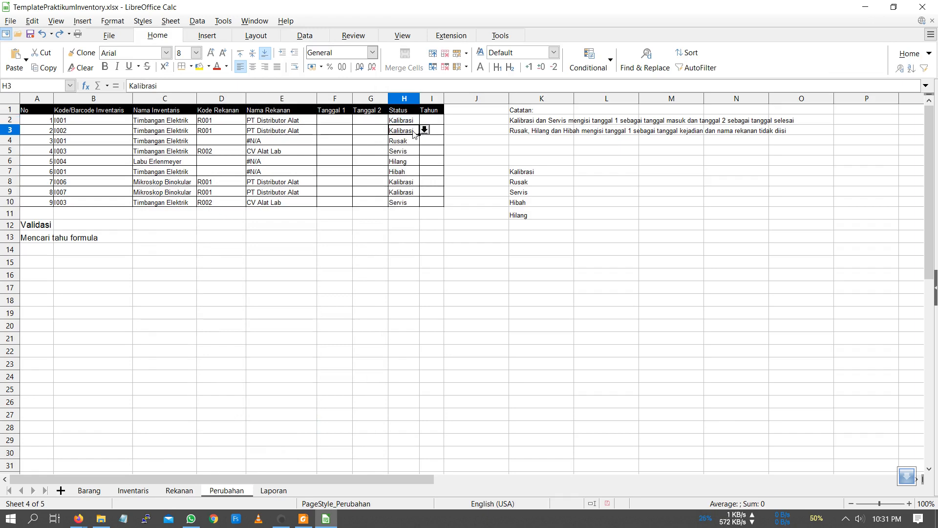
{"action": "double_click", "coordinate": [414, 134]}
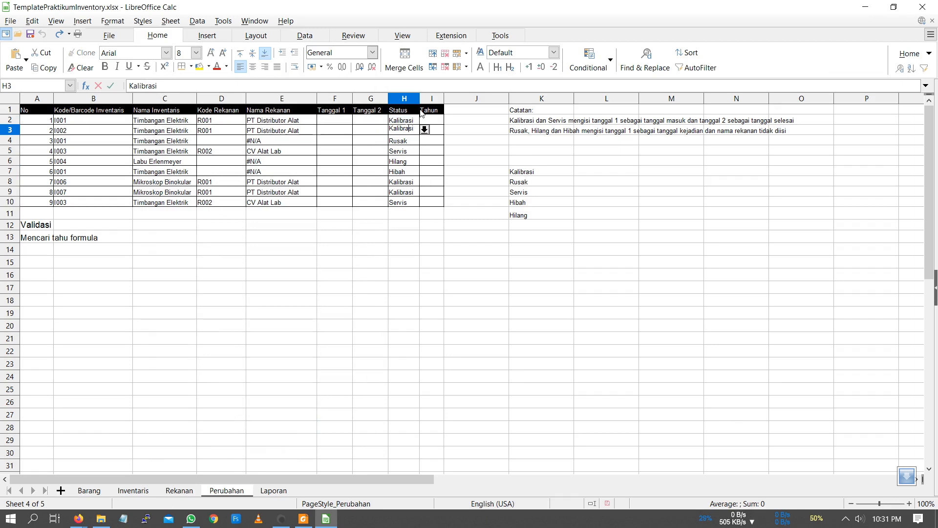
{"action": "key", "text": "BackSpace"}
{"action": "key", "text": "Return"}
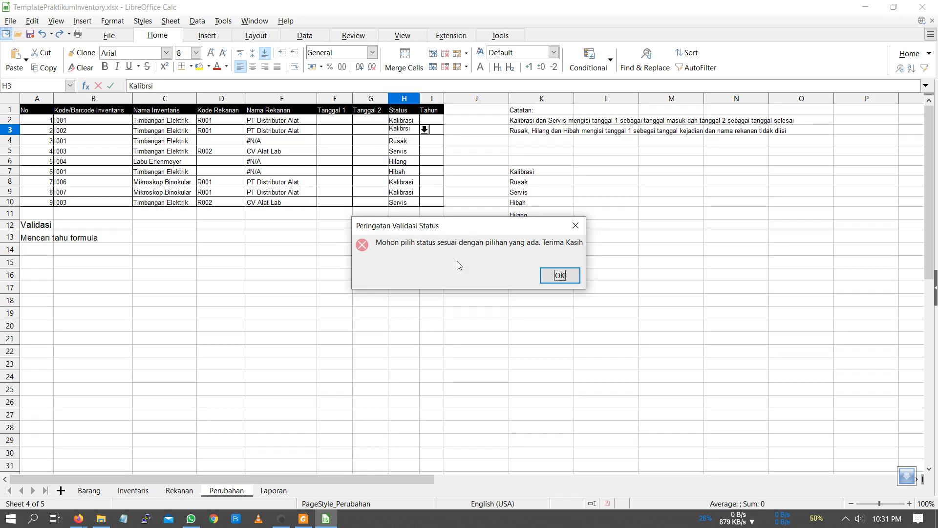
{"action": "left_click", "coordinate": [546, 277]}
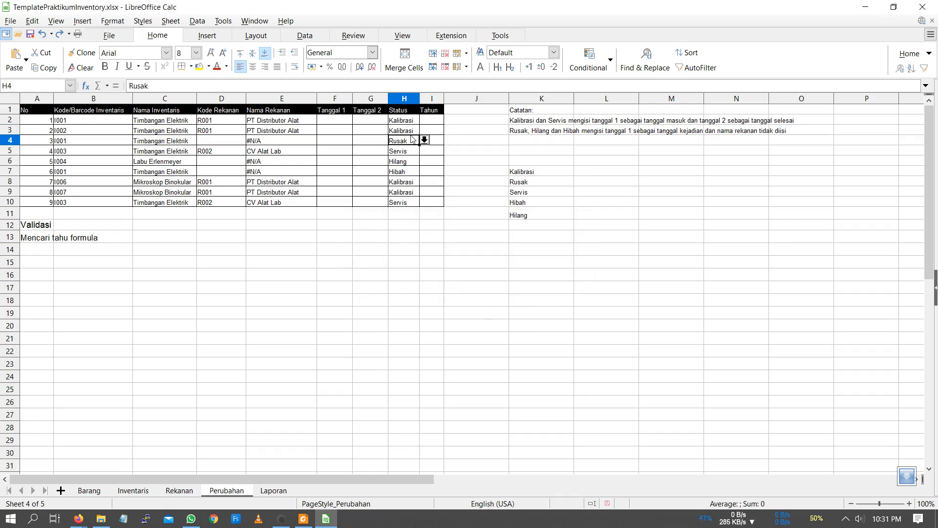
{"action": "left_click", "coordinate": [408, 160]}
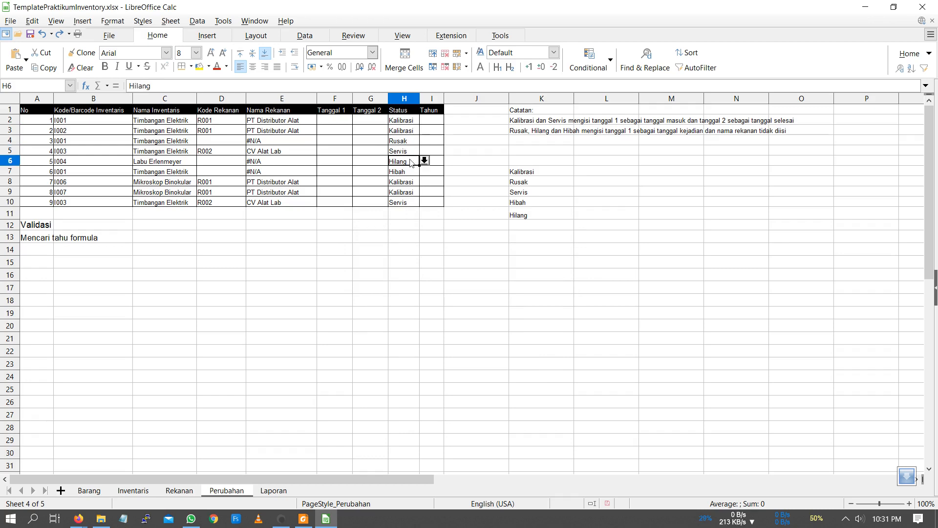
{"action": "left_click", "coordinate": [410, 121]}
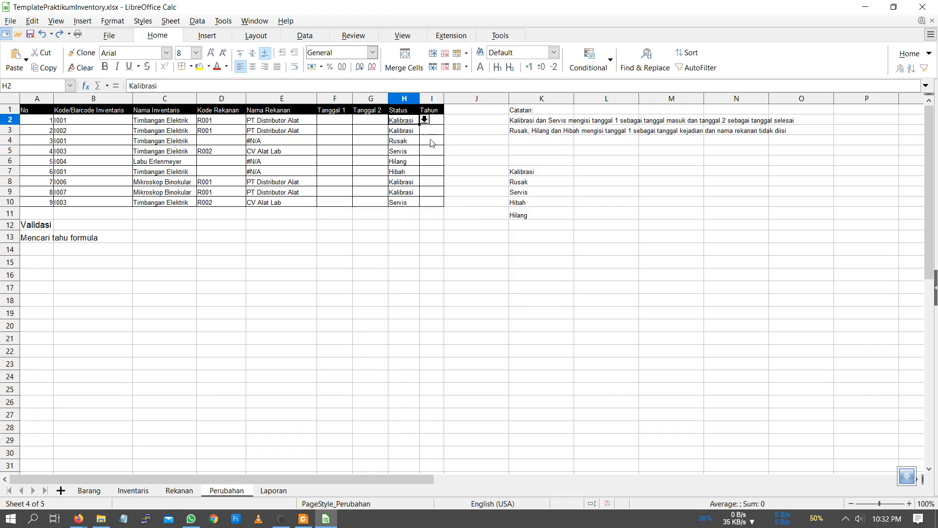
- Enter the date 1/2/2020 in the Tanggal 1 cell F2 and select the Tahun cell I2
{"action": "left_click", "coordinate": [435, 123]}
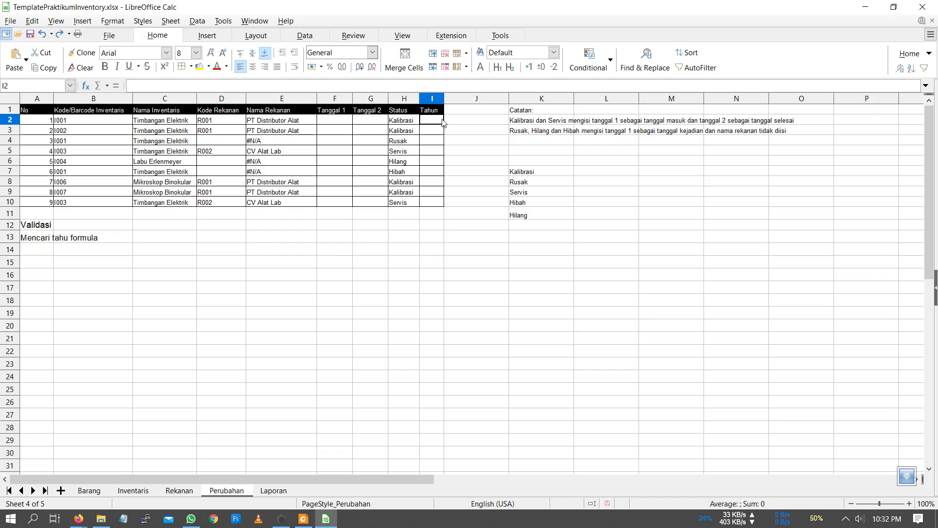
{"action": "left_click", "coordinate": [341, 125]}
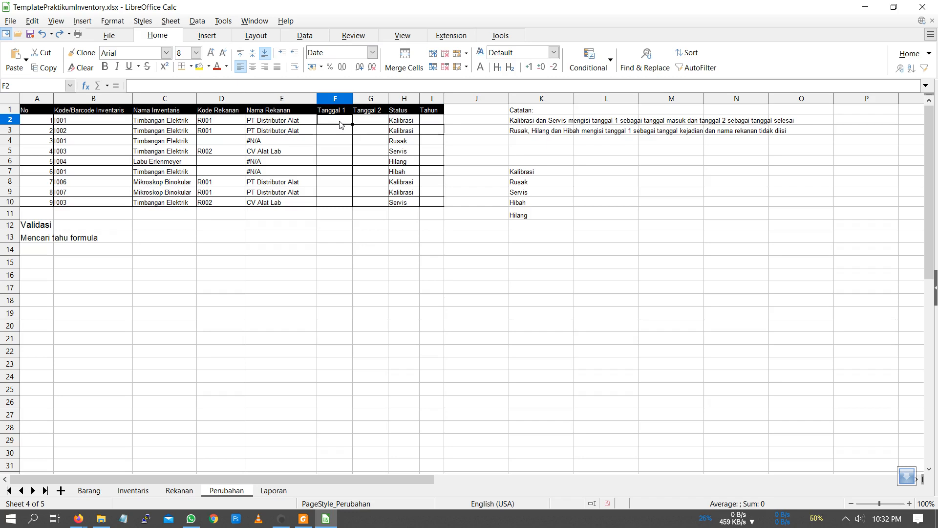
{"action": "type", "text": "1/2/2020"}
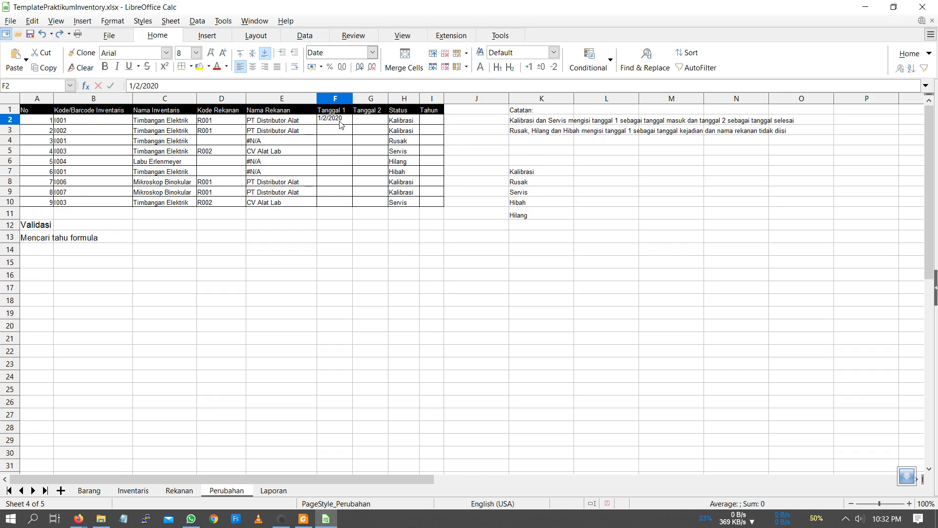
{"action": "key", "text": "Return"}
{"action": "key", "text": "Up"}
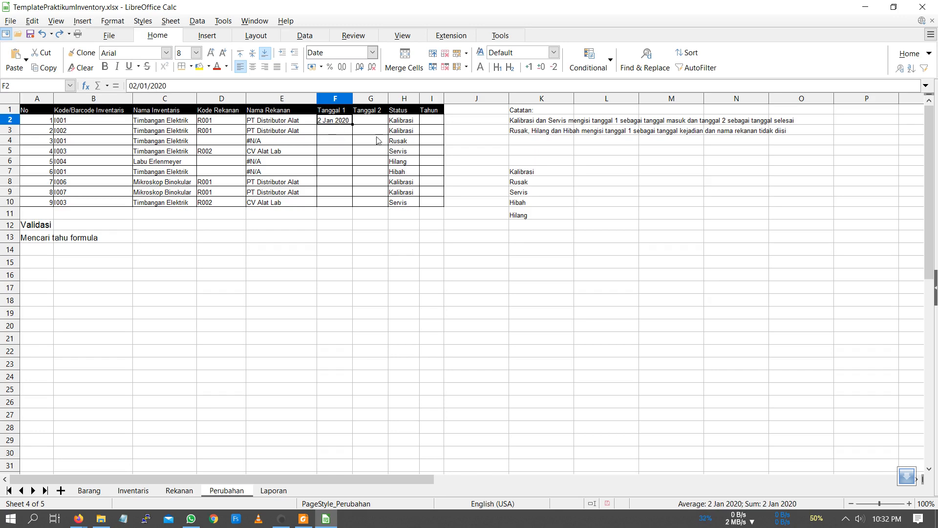
{"action": "left_click", "coordinate": [427, 122]}
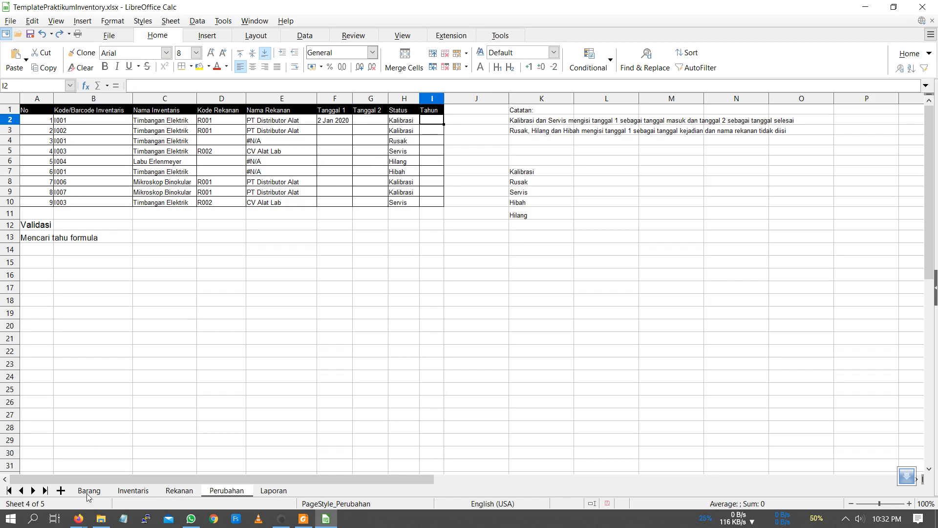
- Switch to Firefox, search Google for "excel formula tahun", and read the Office Support article on the YEAR function
{"action": "mouse_move", "coordinate": [78, 518]}
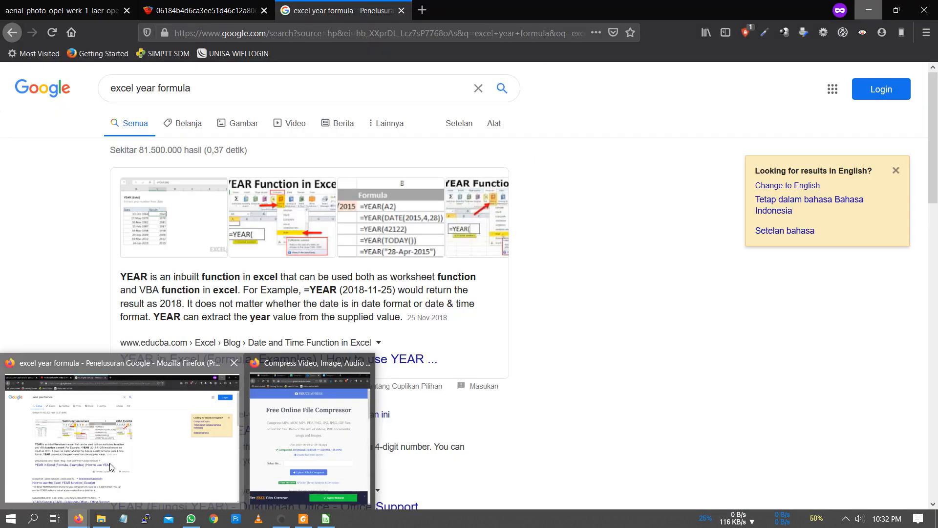
{"action": "left_click", "coordinate": [109, 462]}
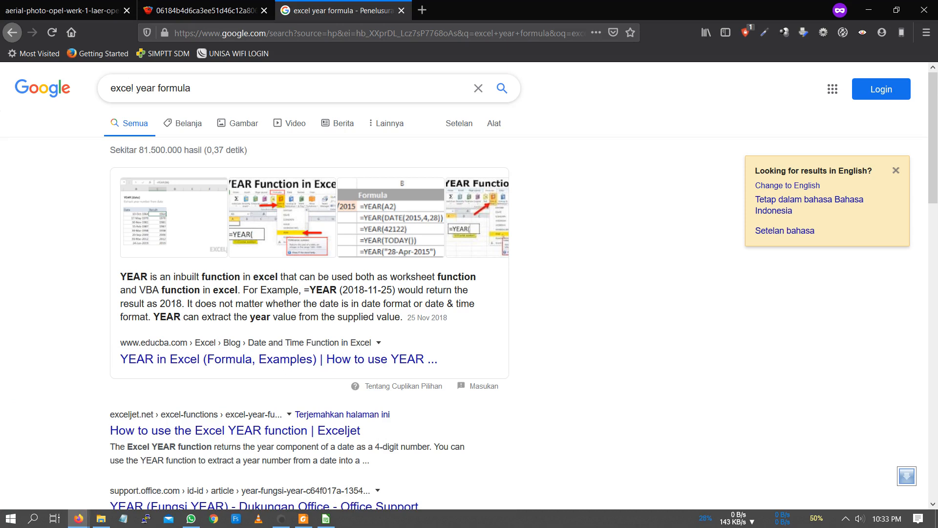
{"action": "left_click_drag", "start_coordinate": [137, 88], "coordinate": [191, 88]}
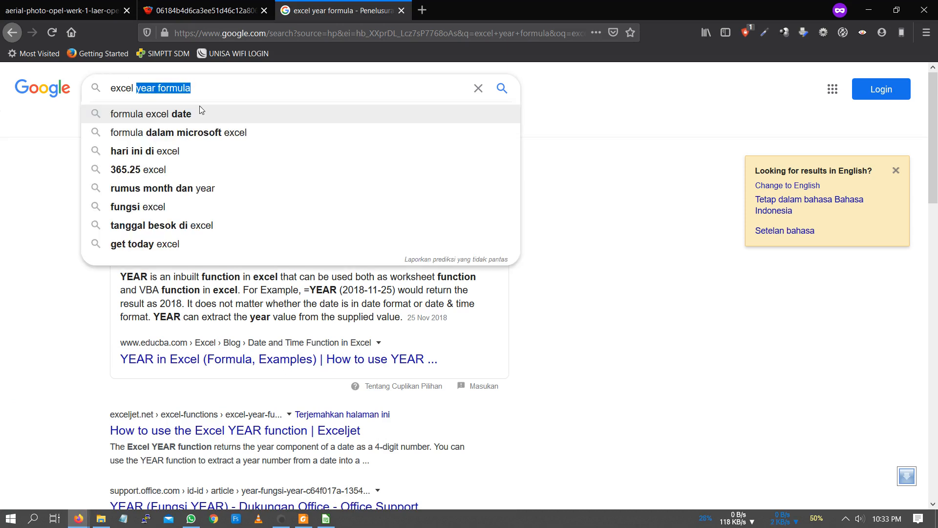
{"action": "type", "text": "formu"}
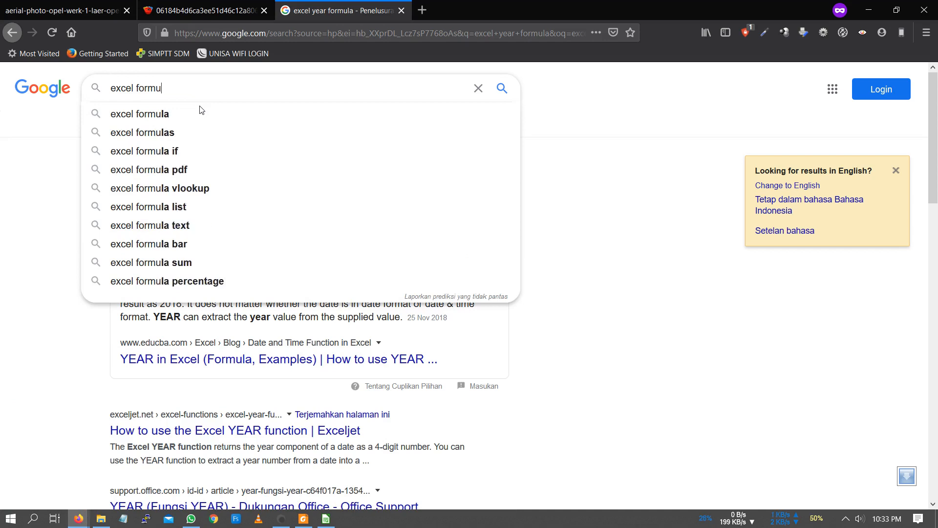
{"action": "type", "text": "la ta"}
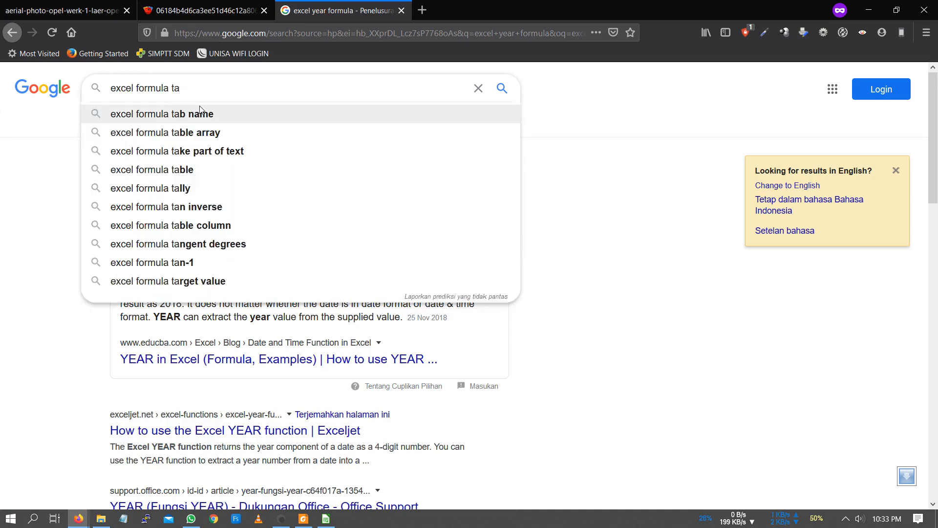
{"action": "type", "text": "hun"}
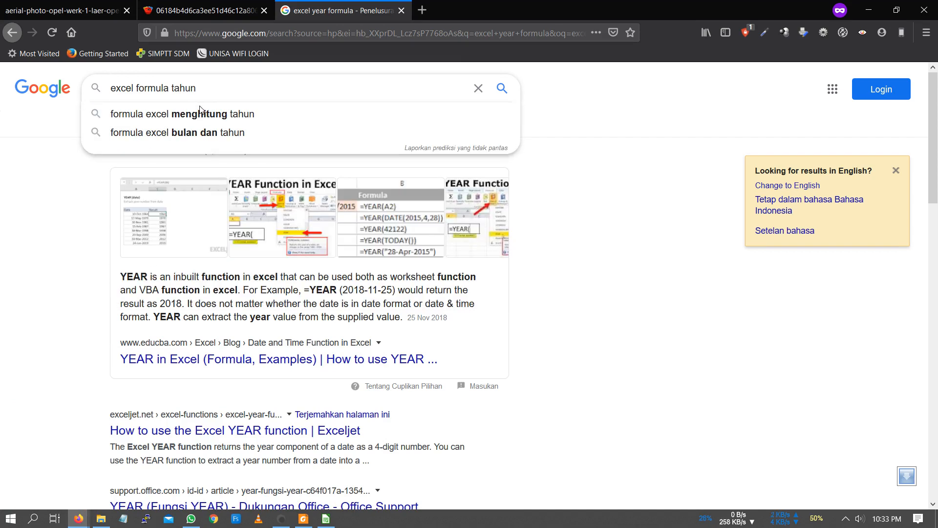
{"action": "key", "text": "Return"}
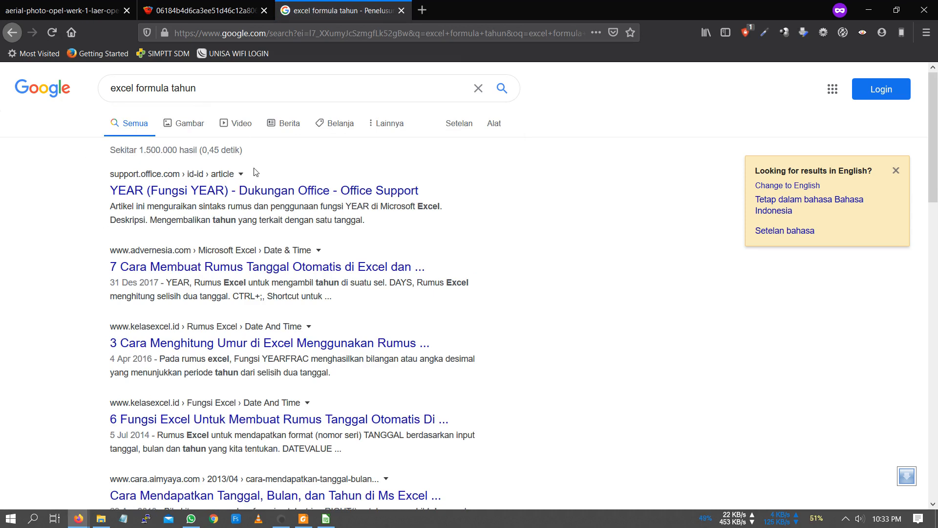
{"action": "left_click", "coordinate": [194, 198]}
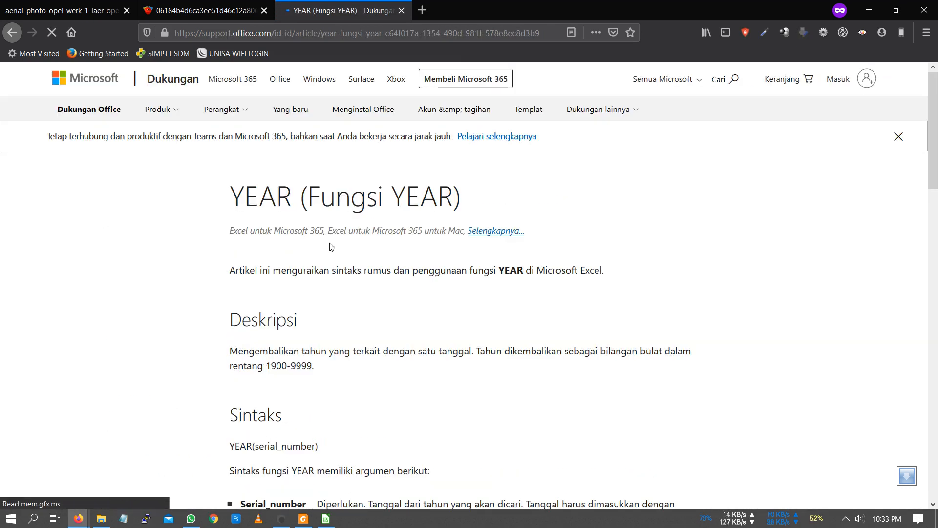
{"action": "scroll", "coordinate": [264, 225], "scroll_direction": "down", "scroll_amount": 1}
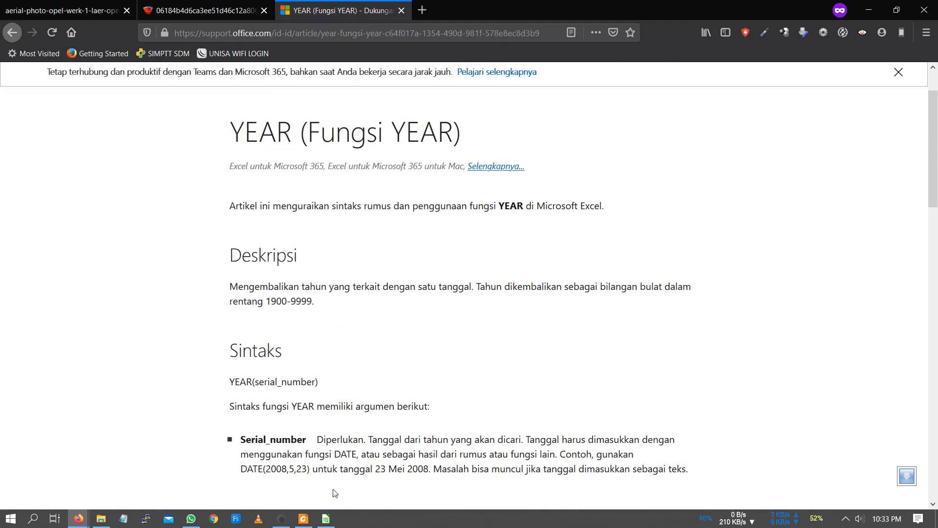
- Return to LibreOffice Calc and use the Function Wizard to insert =YEAR(F2) in the Tahun cell I2
{"action": "left_click", "coordinate": [326, 519]}
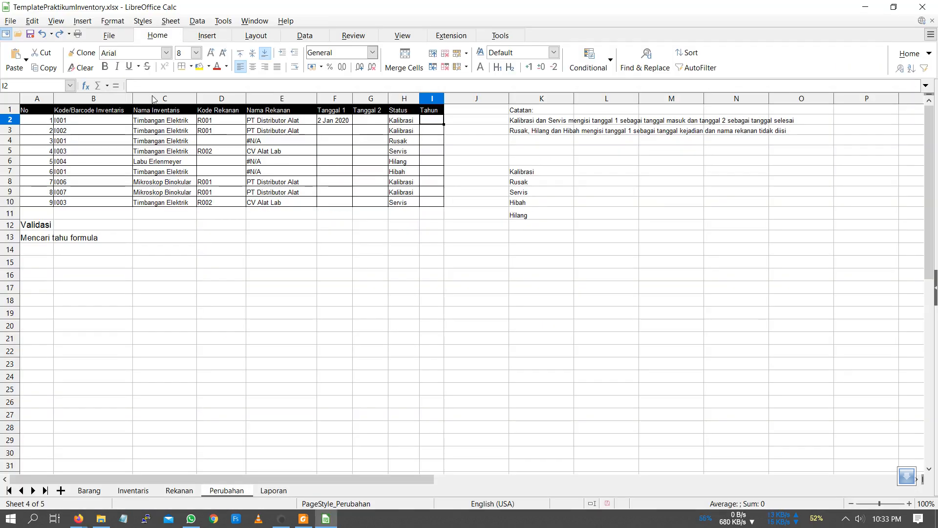
{"action": "left_click", "coordinate": [86, 86]}
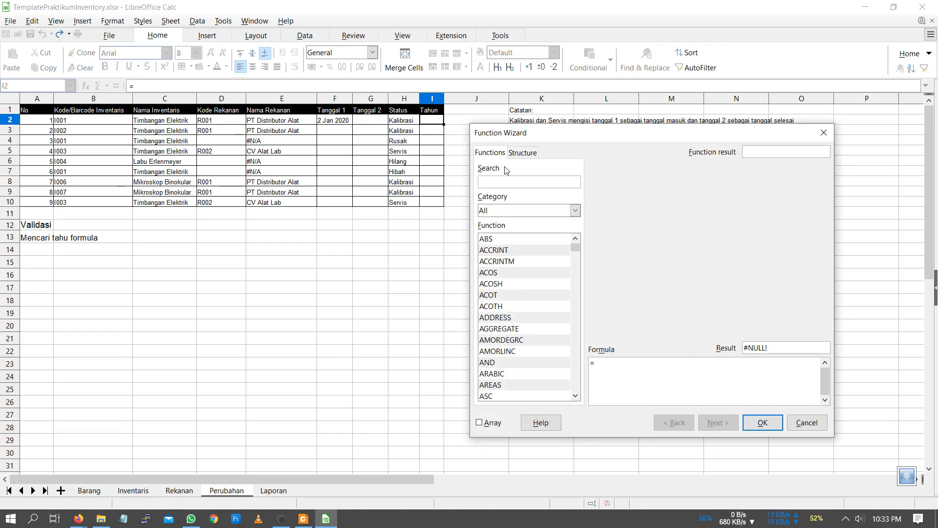
{"action": "type", "text": "yea"}
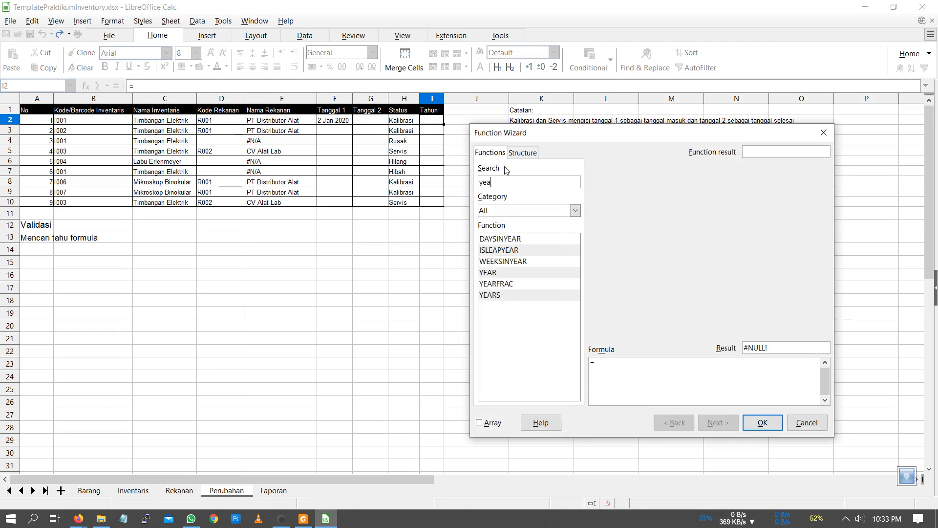
{"action": "double_click", "coordinate": [511, 273]}
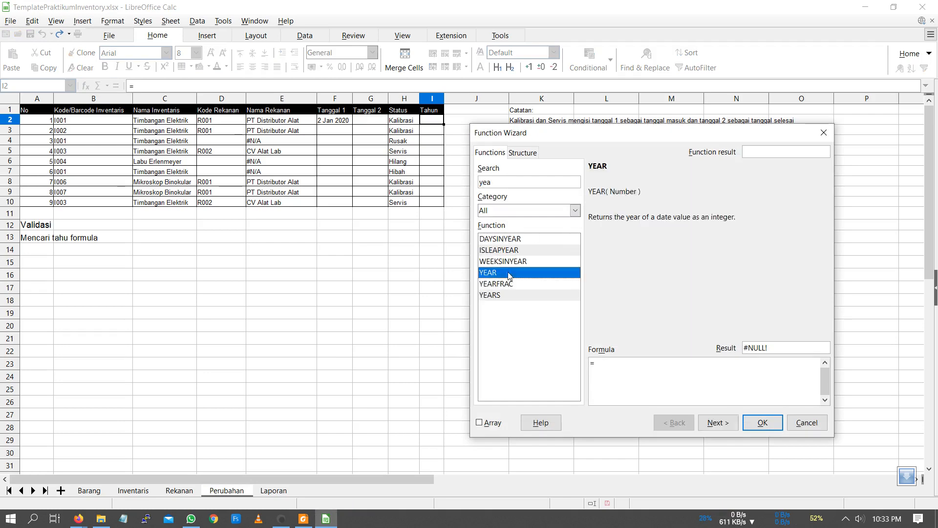
{"action": "left_click", "coordinate": [814, 261]}
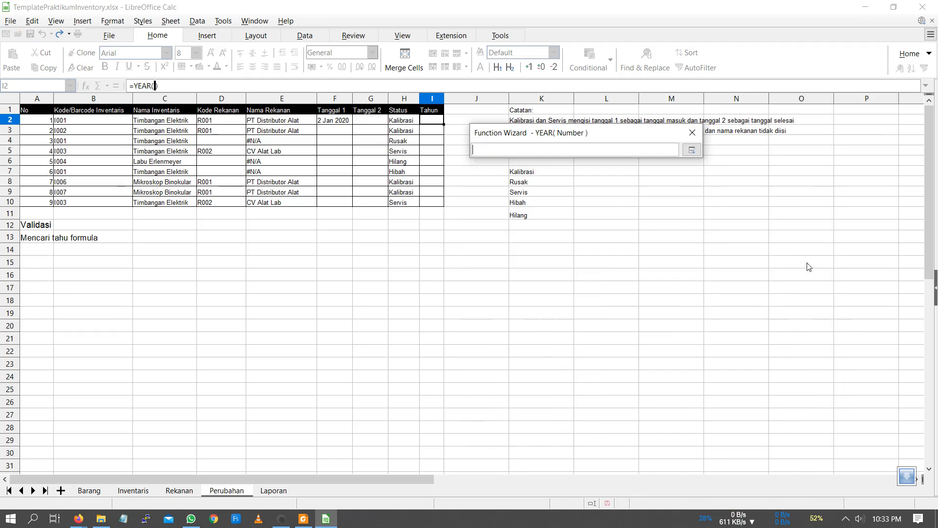
{"action": "left_click", "coordinate": [338, 125]}
{"action": "left_click", "coordinate": [692, 150]}
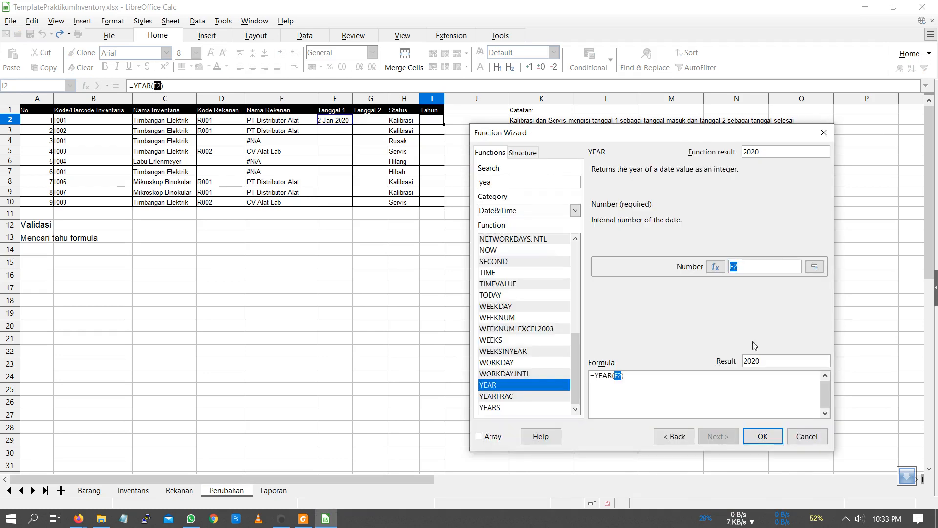
{"action": "left_click", "coordinate": [760, 436]}
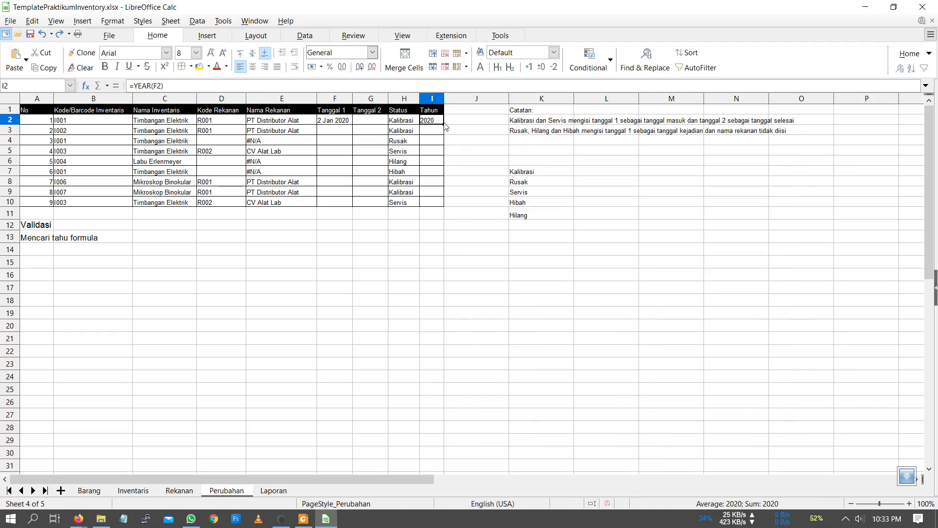
- Fill the YEAR formula from I2 down to I10 and clear the date in the Tanggal 1 cell F2
{"action": "double_click", "coordinate": [444, 125]}
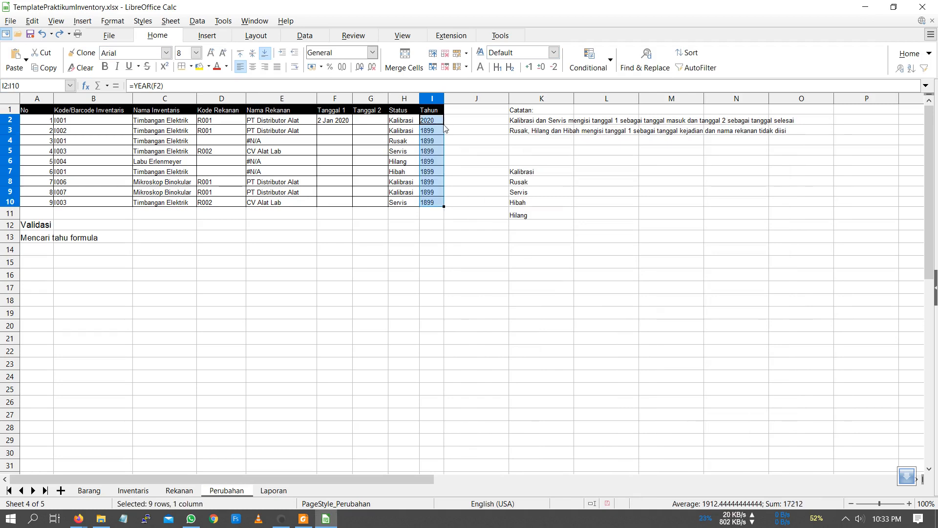
{"action": "left_click", "coordinate": [332, 124]}
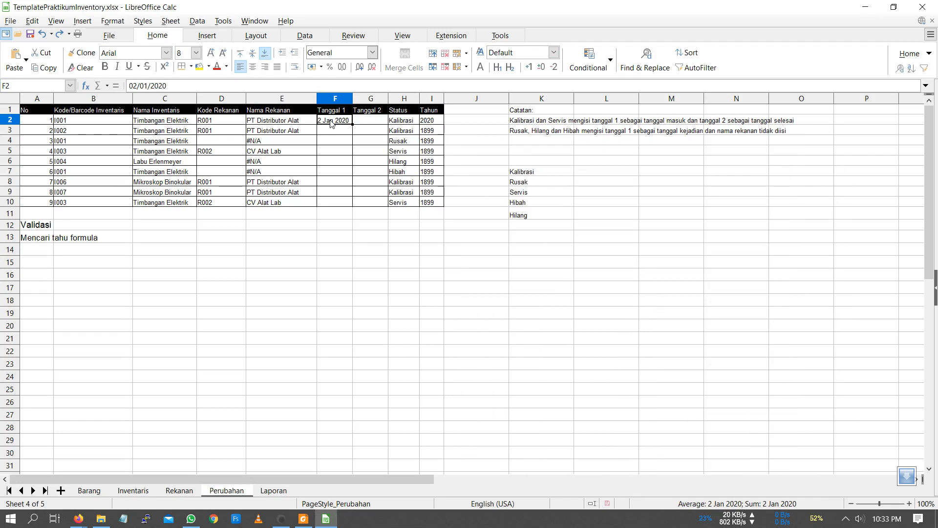
{"action": "key", "text": "Delete"}
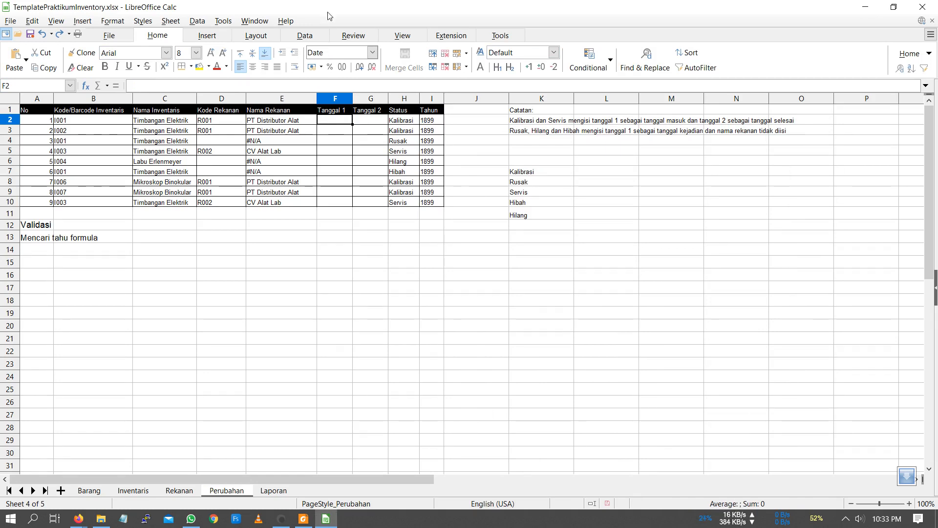
- Switch to the private Firefox window and open YouTube in a new tab
{"action": "mouse_move", "coordinate": [85, 521]}
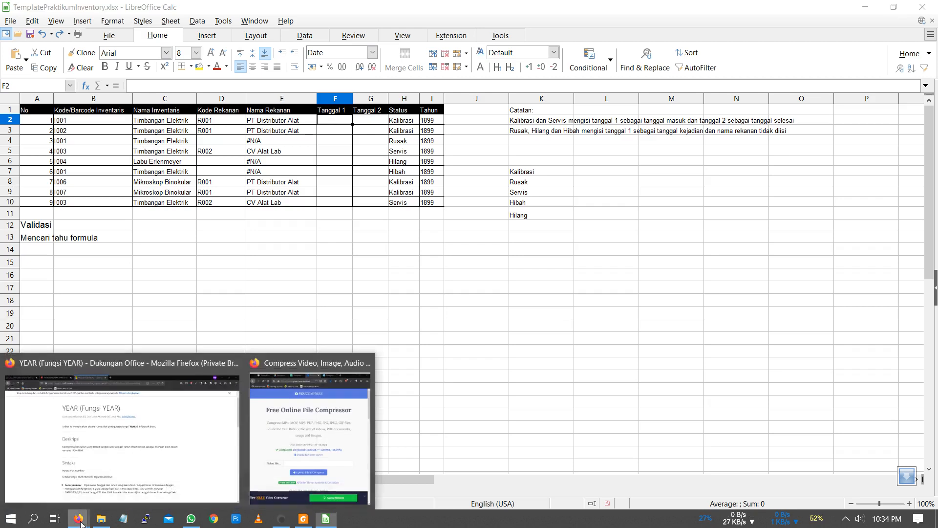
{"action": "left_click", "coordinate": [96, 461]}
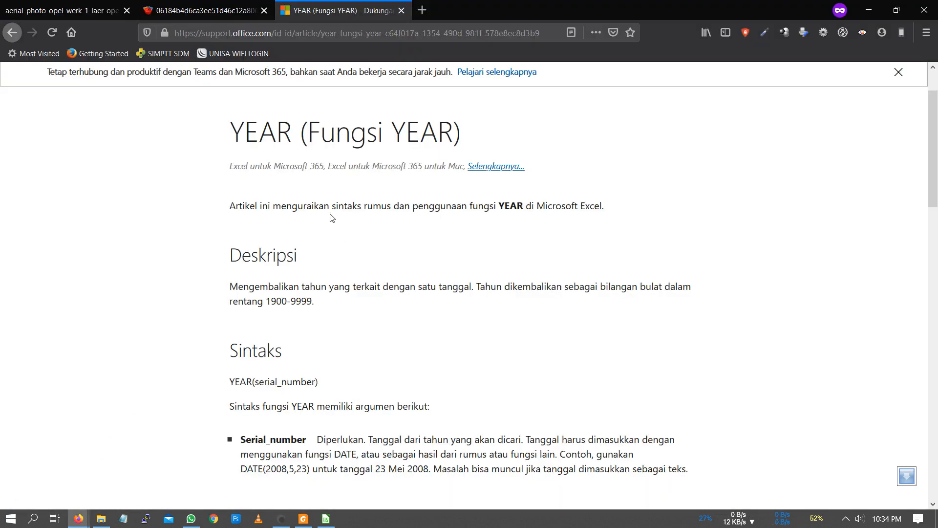
{"action": "left_click", "coordinate": [422, 15]}
{"action": "type", "text": "youtube.com/"}
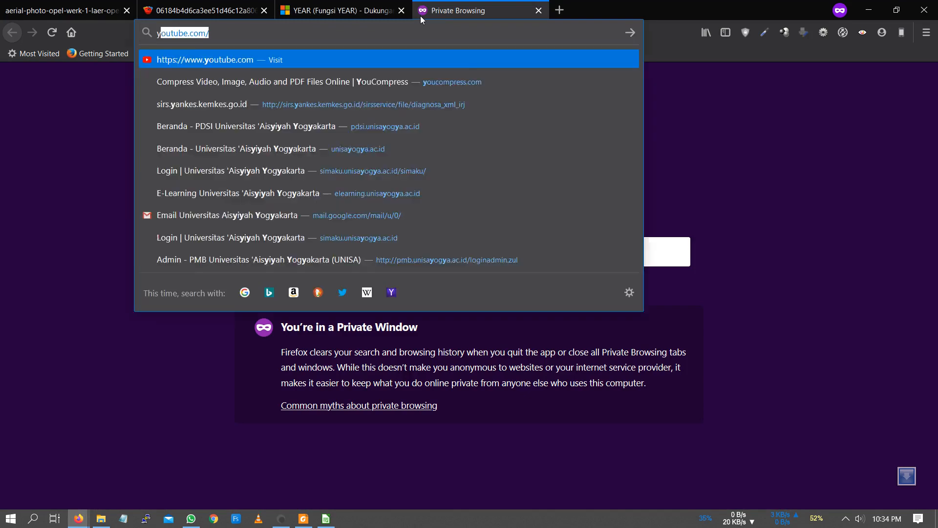
{"action": "key", "text": "Return"}
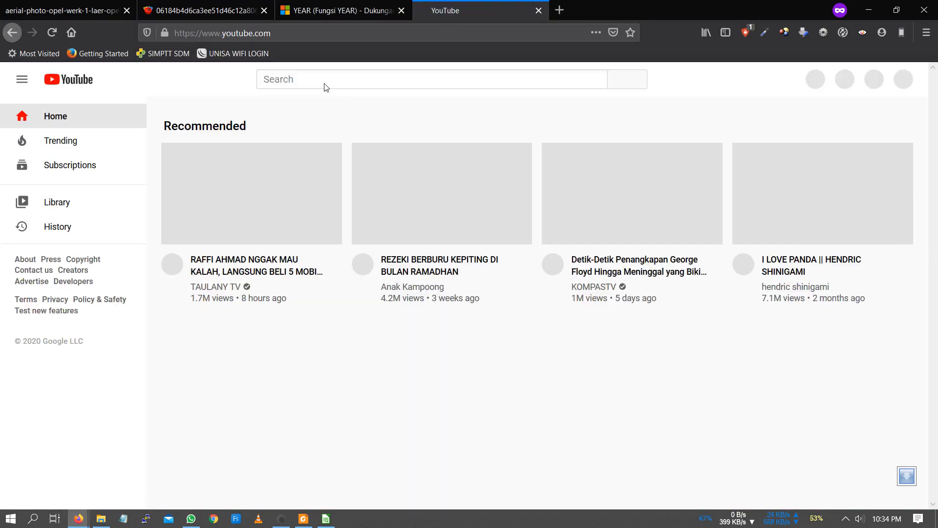
- Search YouTube for "excel tahun formula" and look through the resulting tutorial videos
{"action": "left_click", "coordinate": [322, 78]}
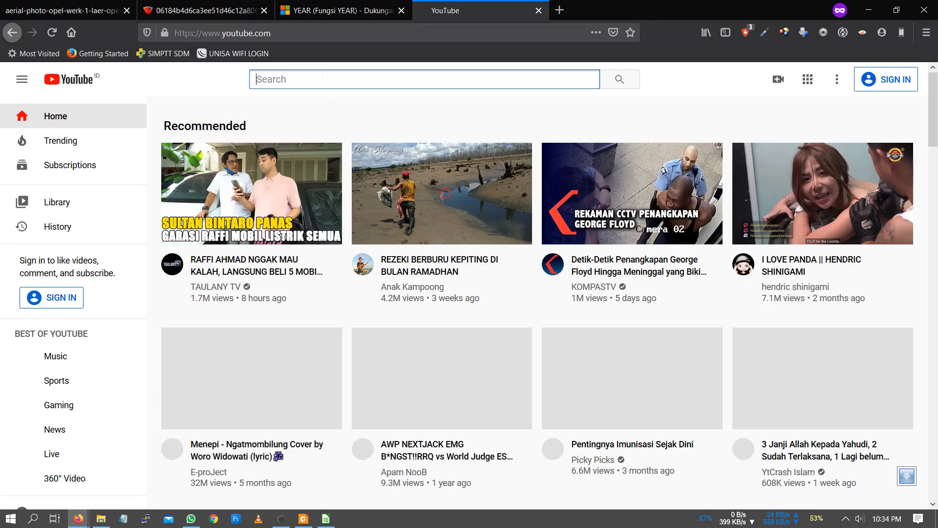
{"action": "type", "text": "exce"}
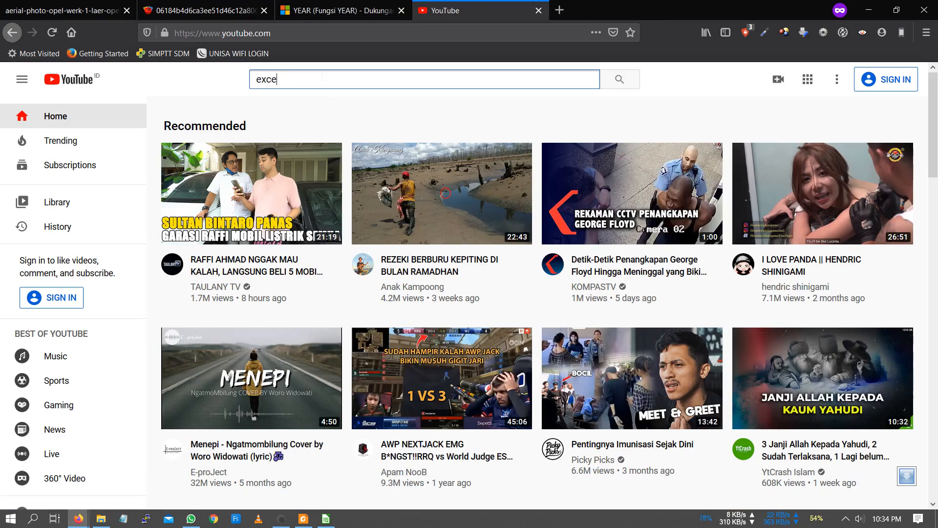
{"action": "type", "text": "l tahun"}
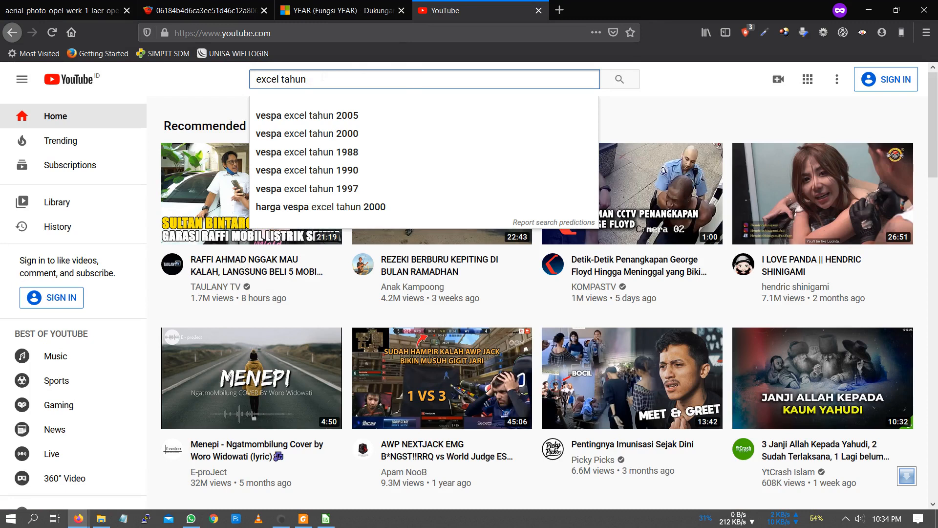
{"action": "type", "text": " fro"}
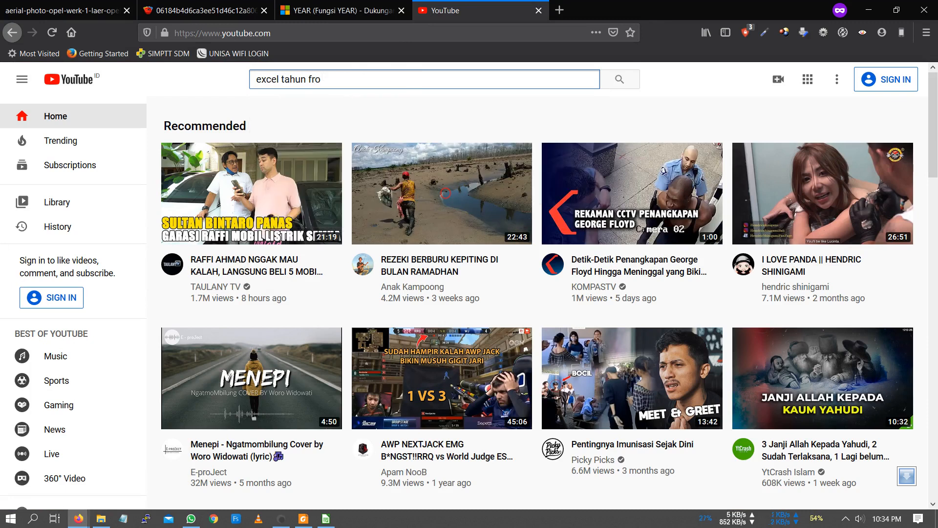
{"action": "key", "text": "BackSpace"}
{"action": "key", "text": "BackSpace"}
{"action": "type", "text": "ormula"}
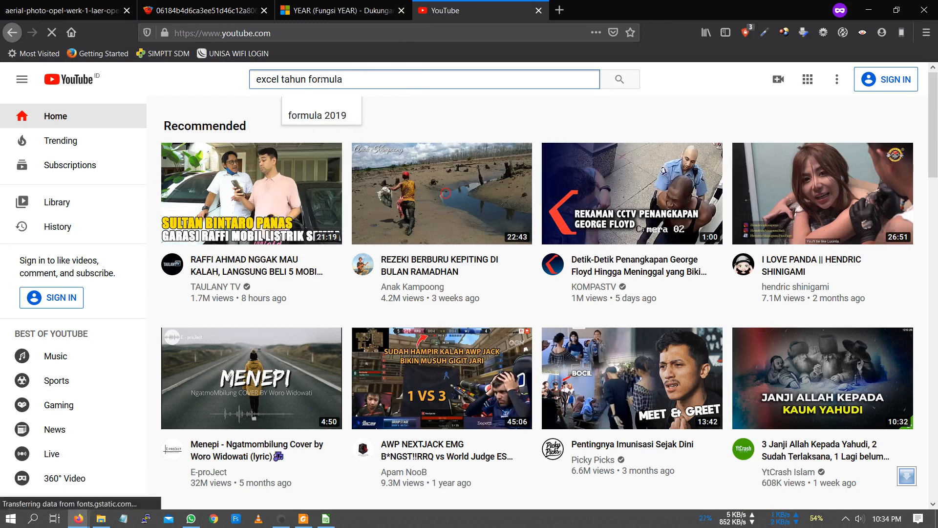
{"action": "key", "text": "Return"}
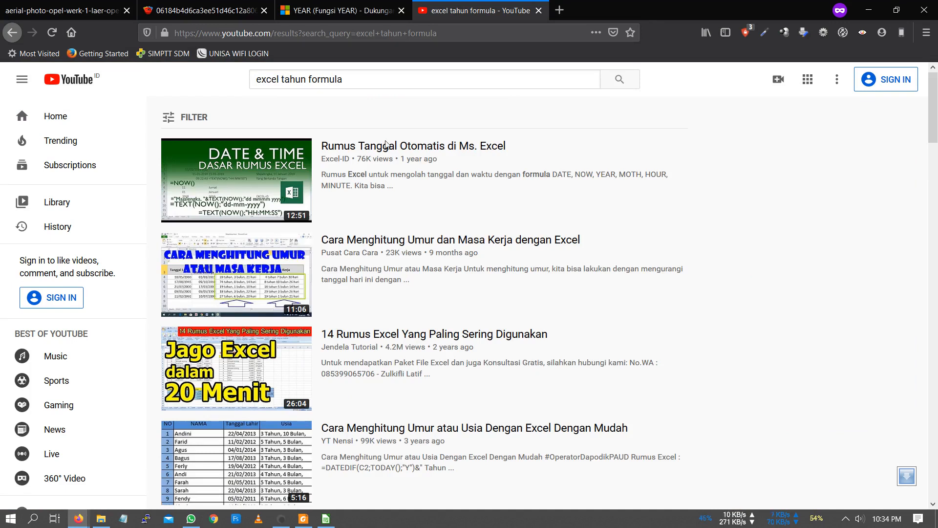
{"action": "mouse_move", "coordinate": [496, 383]}
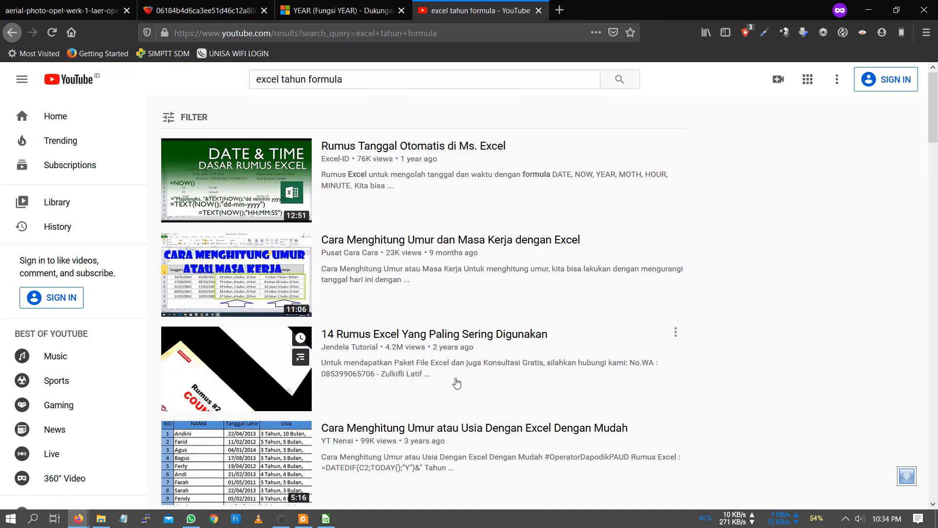
{"action": "scroll", "coordinate": [423, 306], "scroll_direction": "down", "scroll_amount": 2}
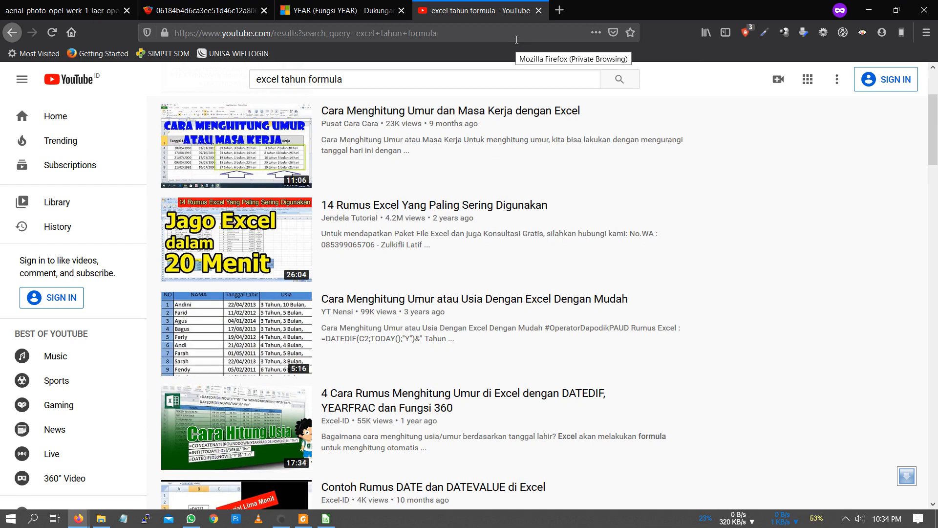
- Close the YouTube results page and the Office Support article on the YEAR function
{"action": "left_click", "coordinate": [539, 11]}
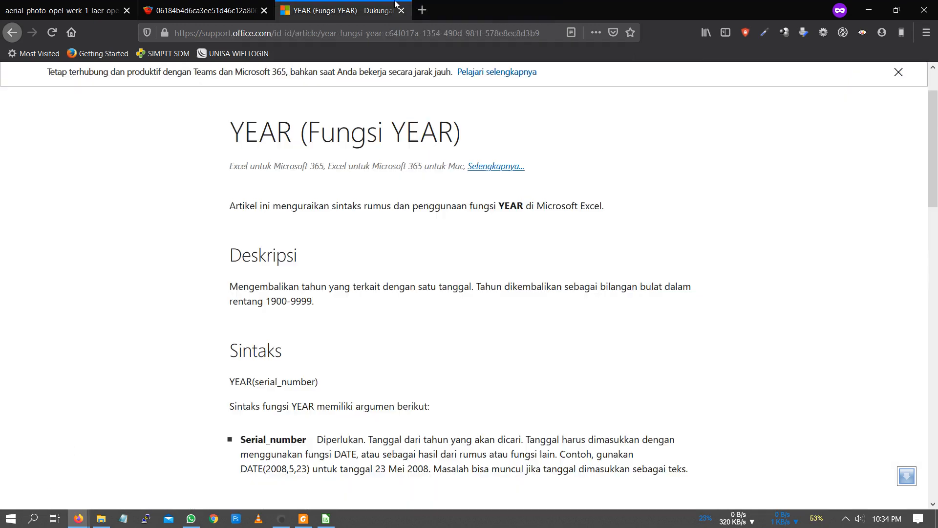
{"action": "left_click", "coordinate": [401, 10]}
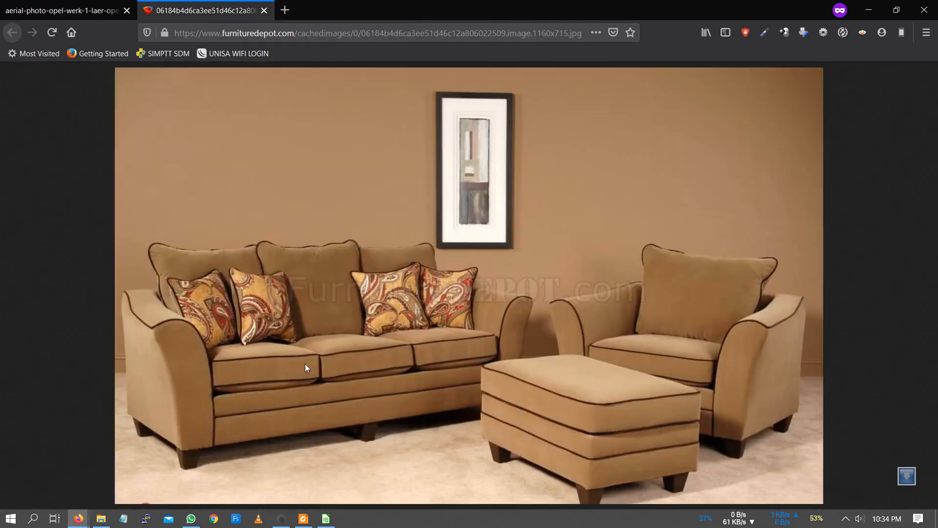
{"action": "left_click", "coordinate": [281, 518]}
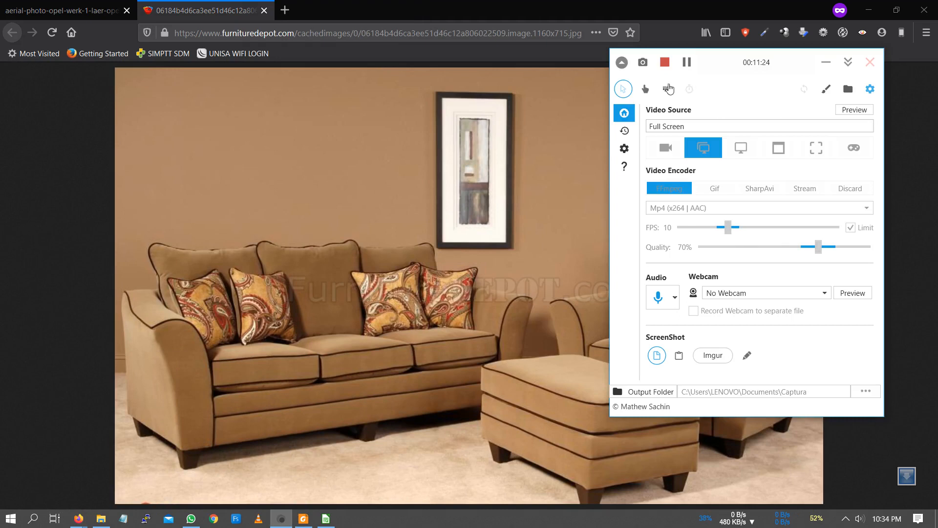